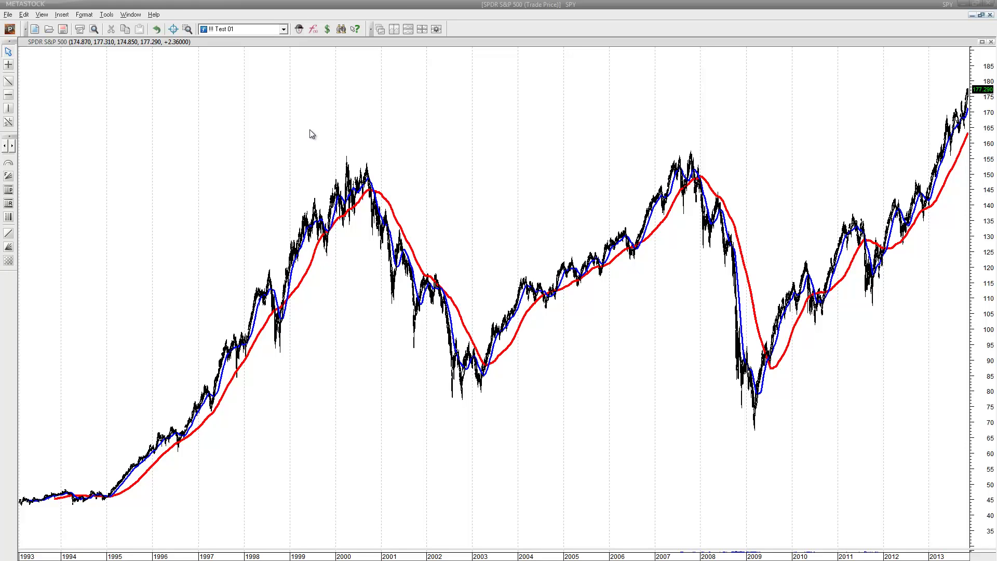
- Draw a horizontal line near 156 across the SPY chart, level with the 2000 and 2007 peaks
{"action": "left_click", "coordinate": [8, 95]}
{"action": "mouse_move", "coordinate": [21, 98]}
{"action": "left_mouse_down"}
{"action": "mouse_move", "coordinate": [282, 135]}
{"action": "mouse_move", "coordinate": [297, 157]}
{"action": "left_mouse_up"}
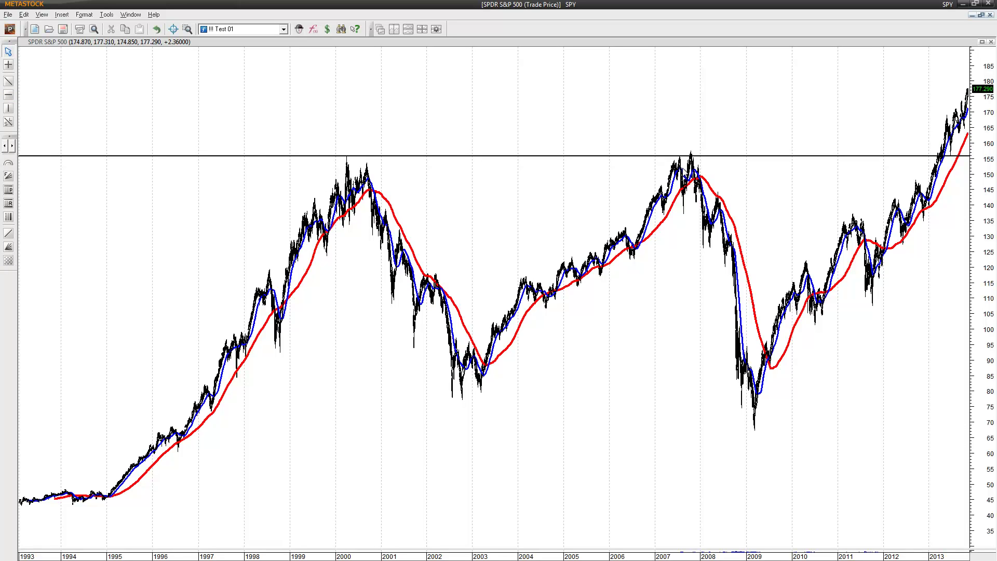
{"action": "mouse_move", "coordinate": [695, 167]}
{"action": "mouse_move", "coordinate": [730, 251]}
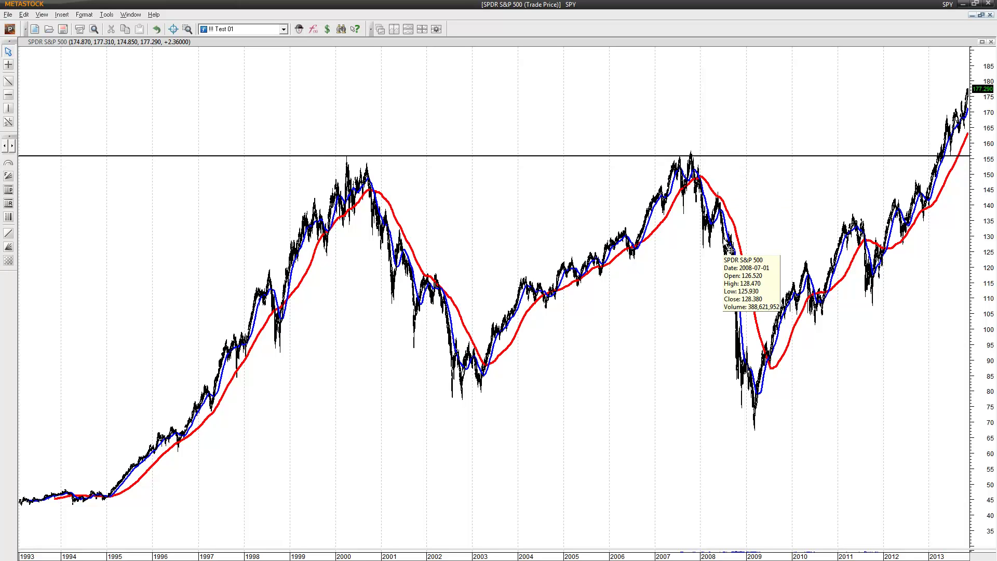
- Draw a rising trendline beneath the SPY price bars from 2004 to 2006
{"action": "left_click", "coordinate": [8, 81]}
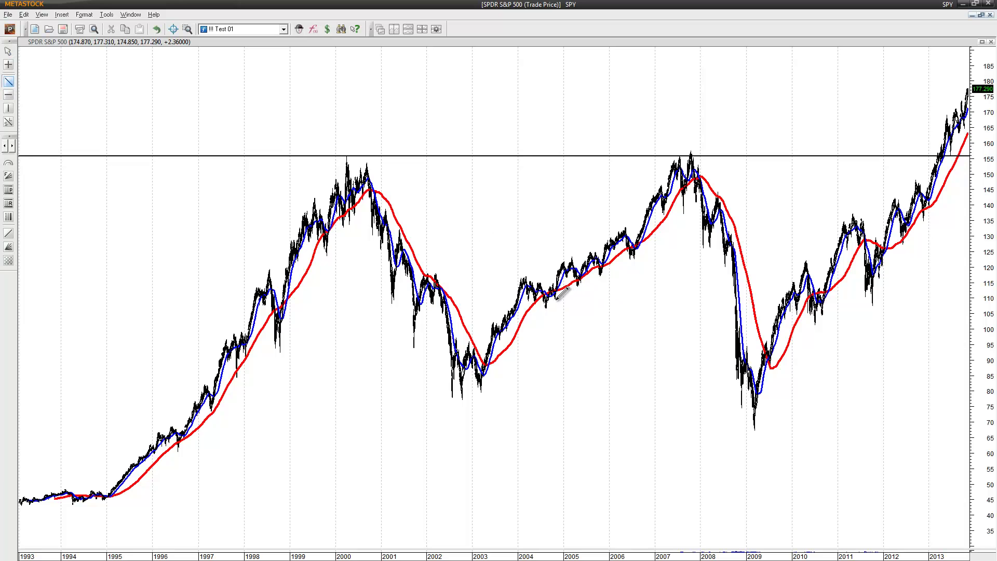
{"action": "left_click_drag", "start_coordinate": [555, 299], "coordinate": [647, 248]}
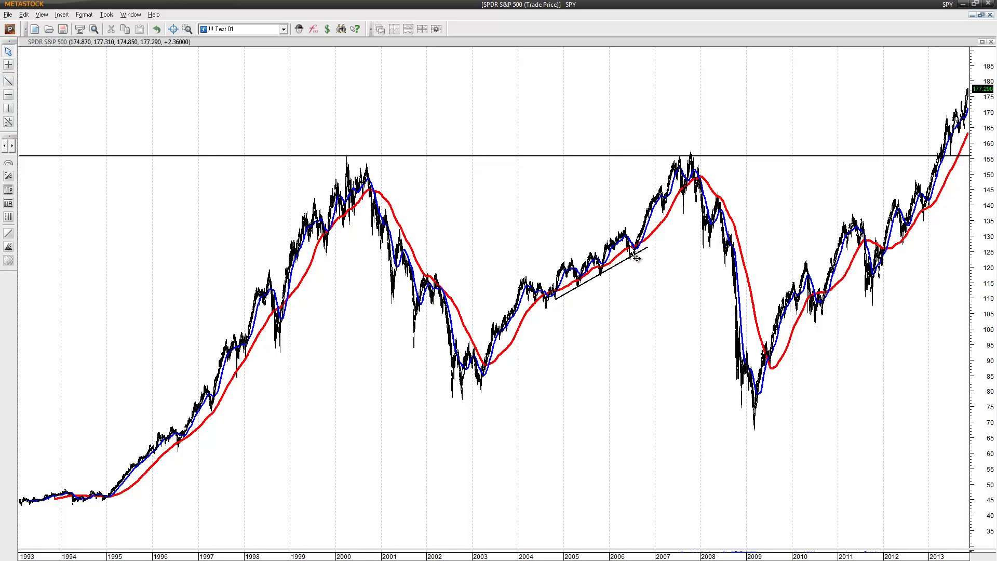
{"action": "mouse_move", "coordinate": [637, 258]}
{"action": "mouse_move", "coordinate": [433, 287]}
{"action": "mouse_move", "coordinate": [725, 207]}
- Load the Vera Bradley (VRA.O) chart, zoom in on recent bars, then widen it back to late 2011
{"action": "left_click", "coordinate": [304, 530]}
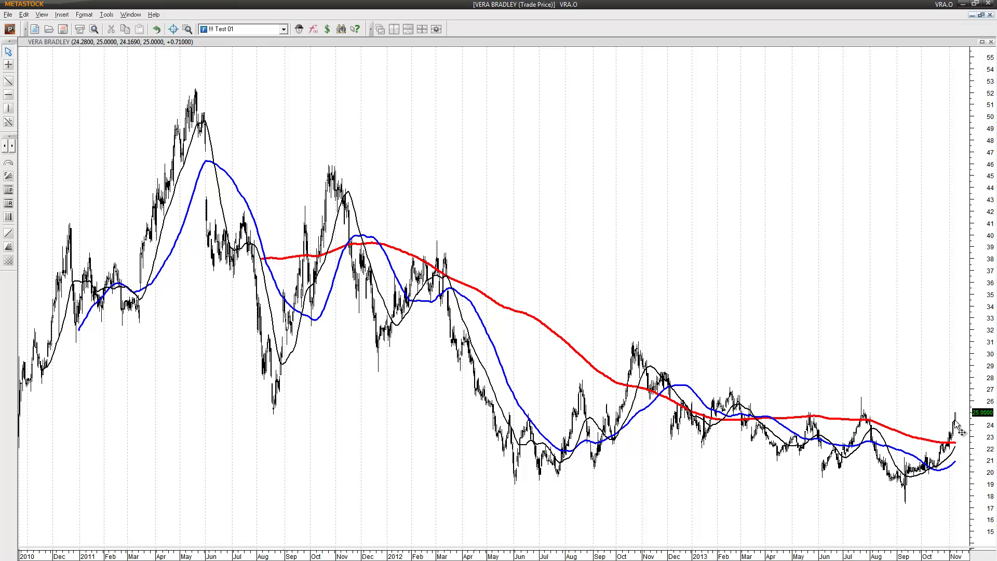
{"action": "mouse_move", "coordinate": [869, 427]}
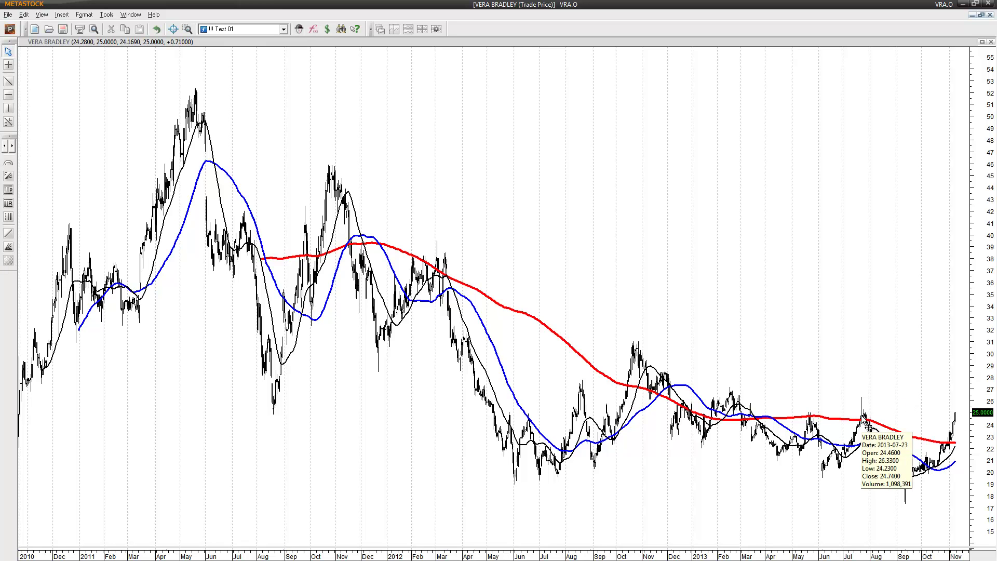
{"action": "scroll", "coordinate": [877, 477], "scroll_direction": "up", "scroll_amount": 2}
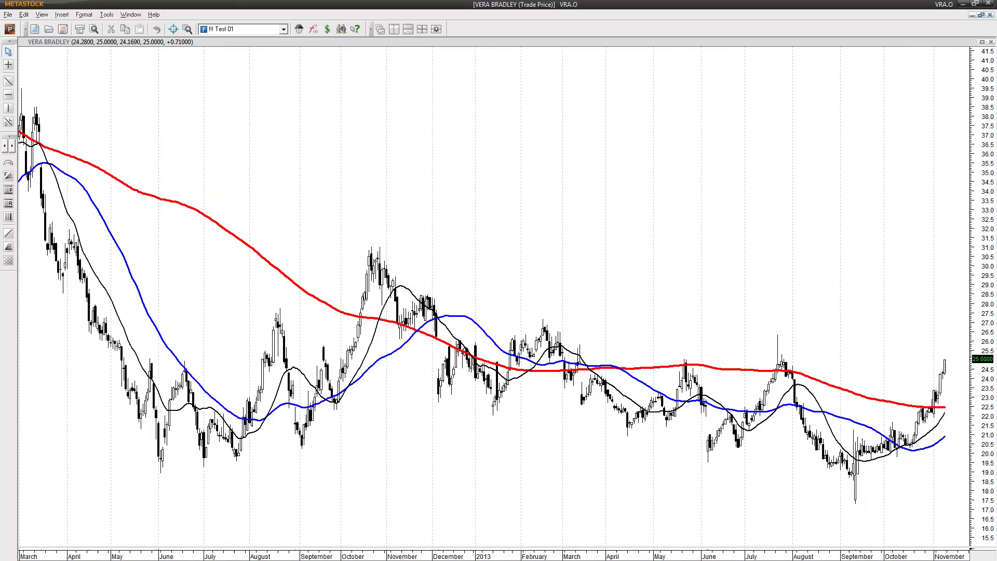
{"action": "scroll", "coordinate": [707, 274], "scroll_direction": "up", "scroll_amount": 1}
{"action": "mouse_move", "coordinate": [719, 287]}
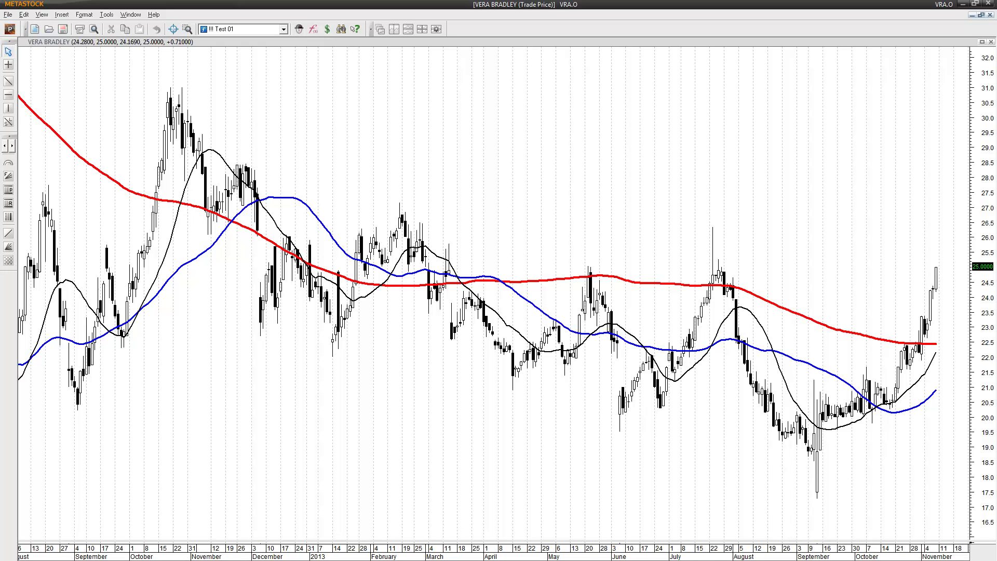
{"action": "key", "text": "minus"}
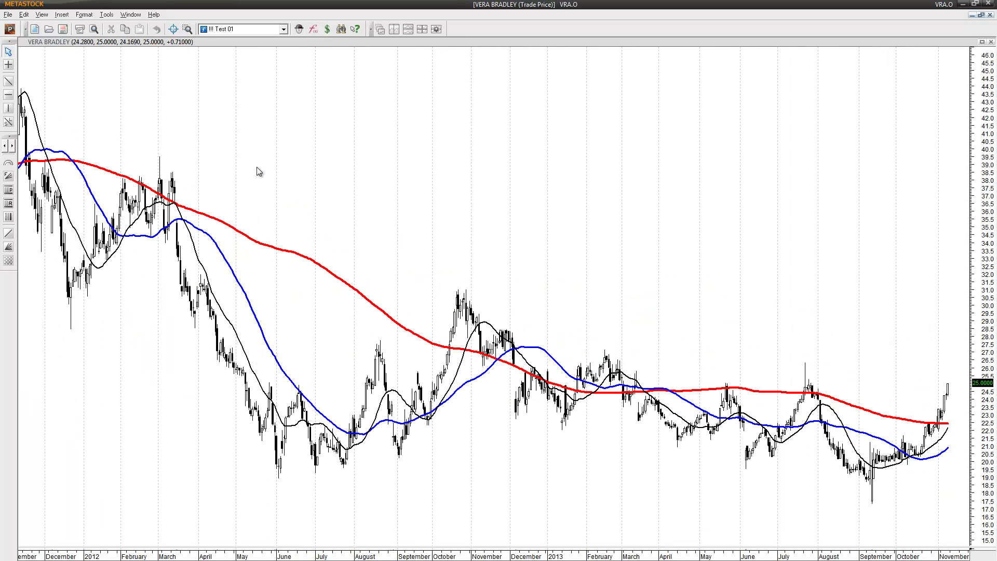
- Draw a slightly falling trendline from Vera Bradley's February 2013 high to the latest bar
{"action": "left_click", "coordinate": [8, 81]}
{"action": "mouse_move", "coordinate": [605, 350]}
{"action": "left_click_drag", "start_coordinate": [606, 350], "coordinate": [969, 373]}
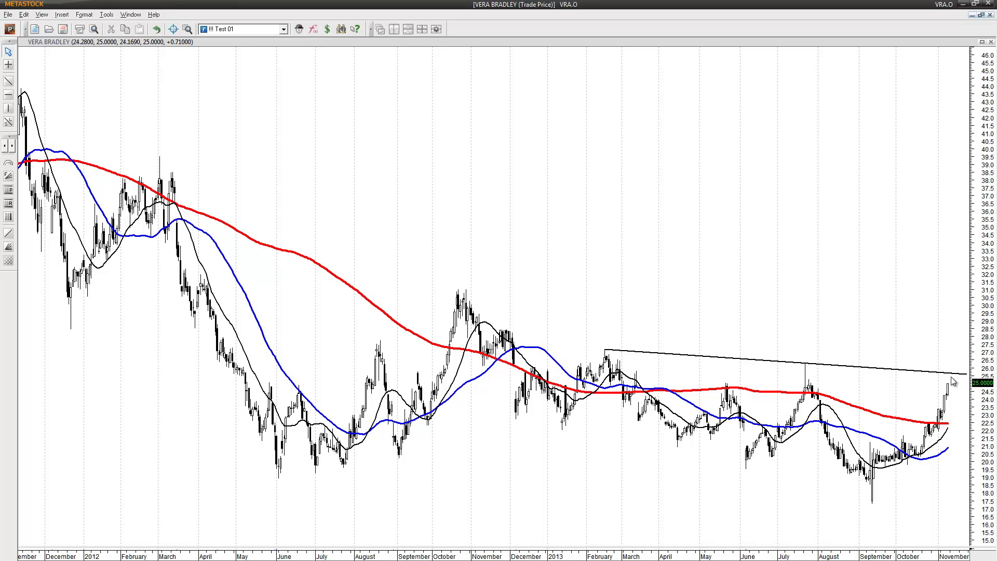
{"action": "mouse_move", "coordinate": [951, 373]}
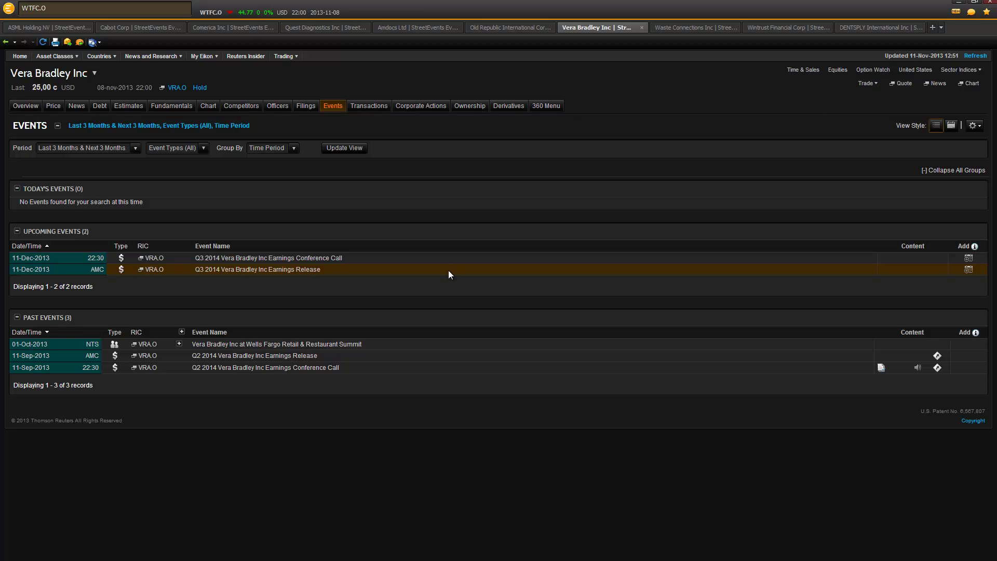
- Review Vera Bradley's upcoming earnings conference call in Eikon, then return to MetaStock for WCN
{"action": "left_click", "coordinate": [59, 260]}
{"action": "key", "text": "alt+Tab"}
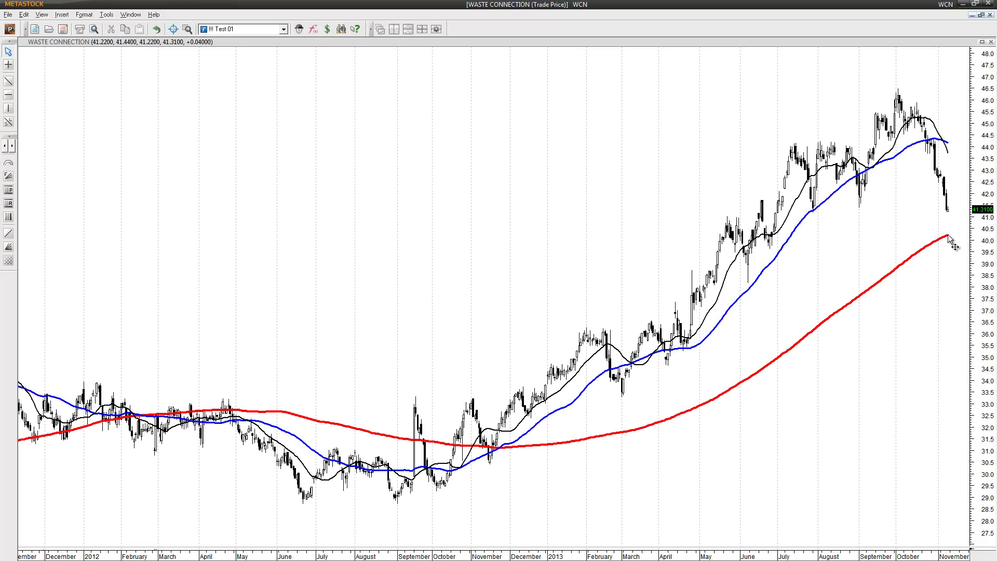
{"action": "mouse_move", "coordinate": [949, 235]}
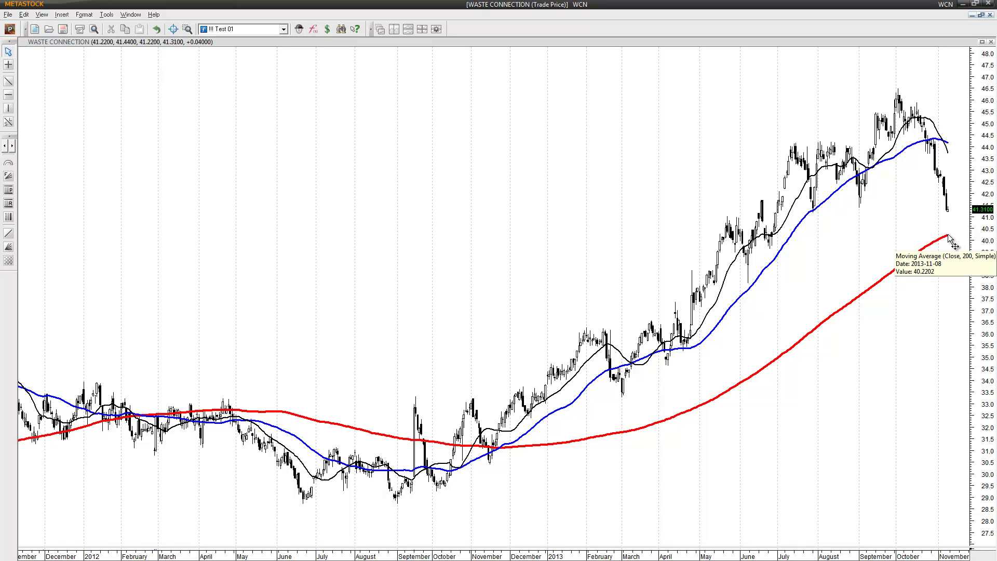
{"action": "key", "text": "alt+Tab"}
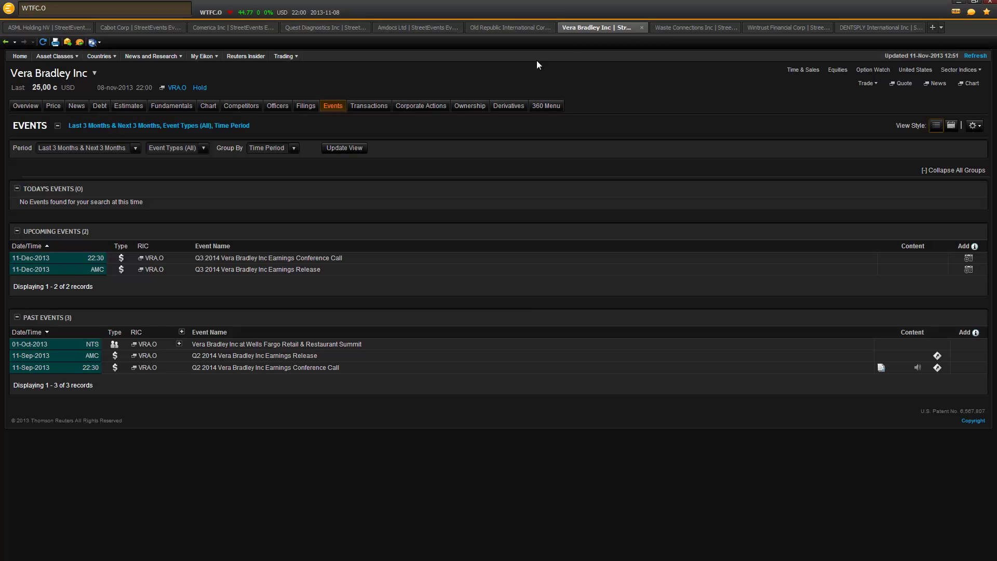
{"action": "left_click", "coordinate": [681, 30]}
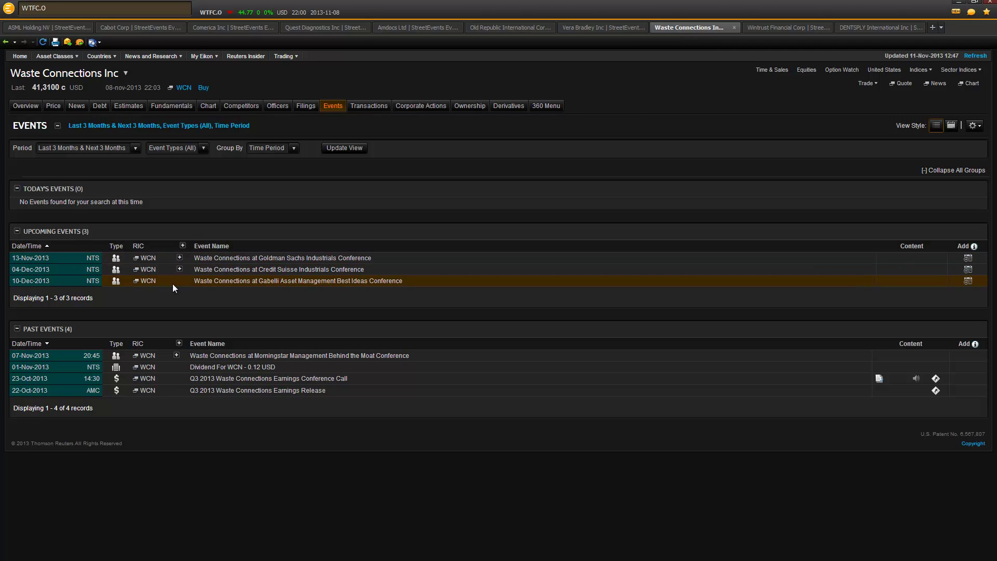
{"action": "key", "text": "alt+Tab"}
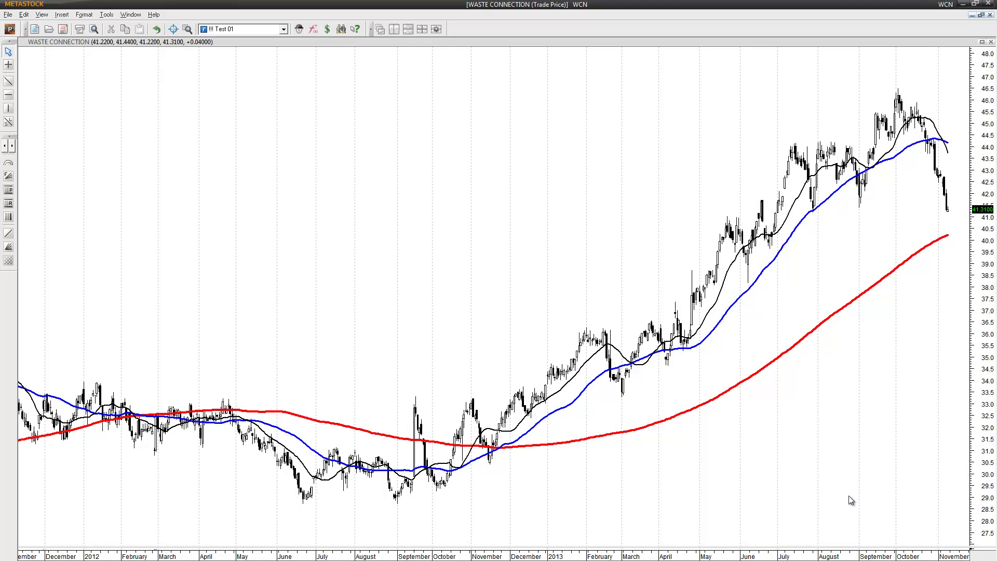
- Load the Wintrust Financial chart, zoom out to about six years and switch to monthly bars
{"action": "key", "text": "Page_Down"}
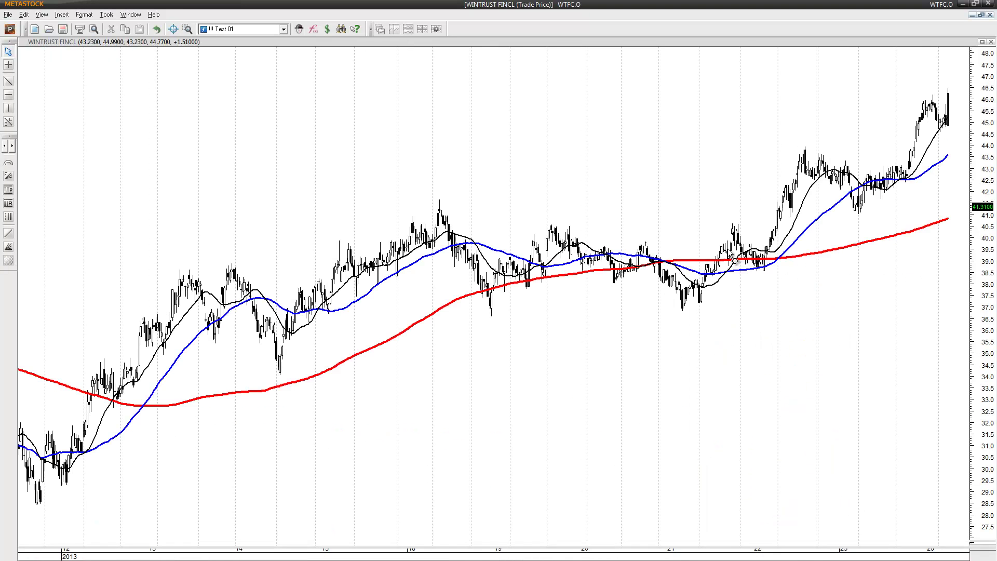
{"action": "mouse_move", "coordinate": [733, 258]}
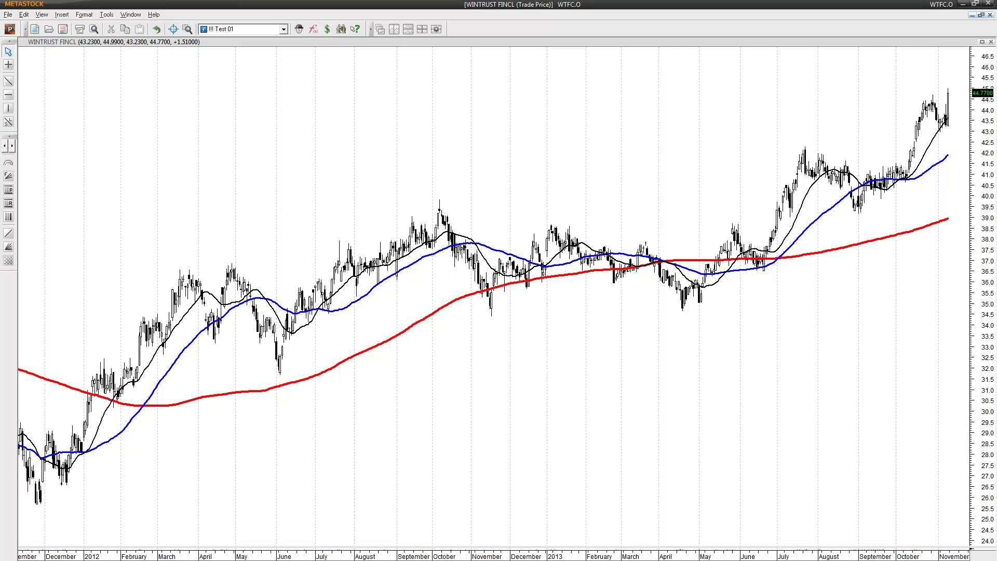
{"action": "key", "text": "minus"}
{"action": "key", "text": "minus"}
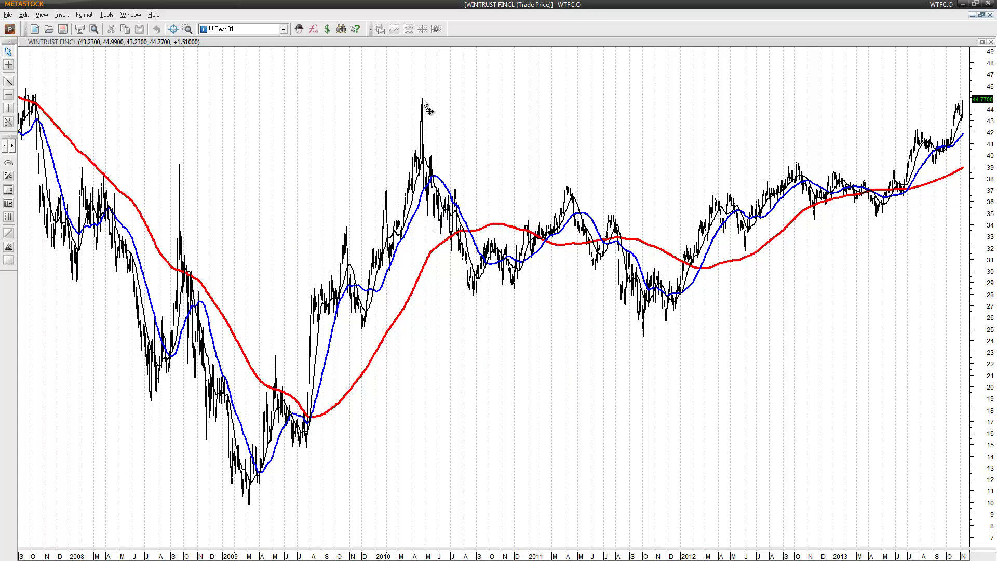
{"action": "mouse_move", "coordinate": [423, 99]}
{"action": "right_click", "coordinate": [912, 556]}
{"action": "left_click", "coordinate": [930, 521]}
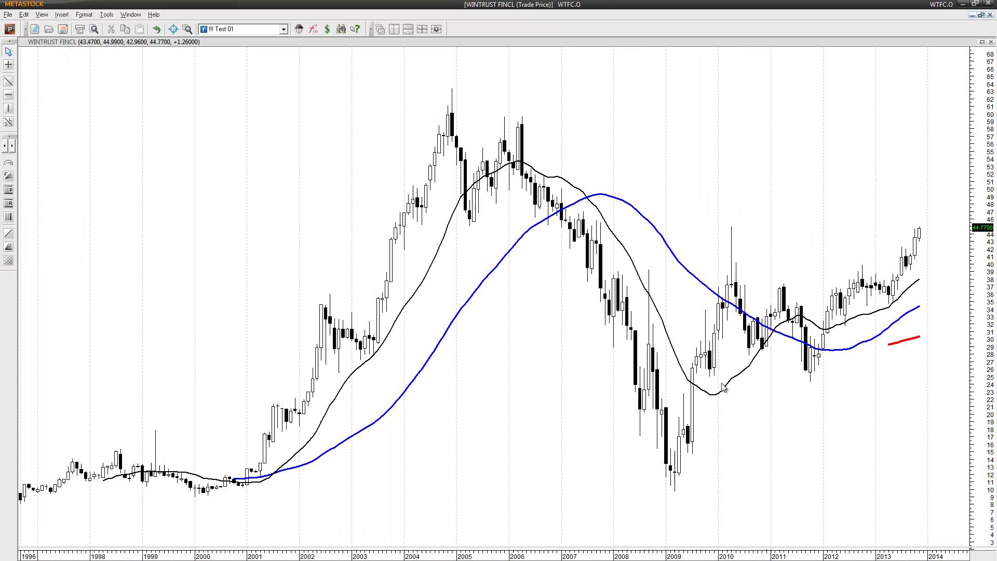
{"action": "mouse_move", "coordinate": [738, 296]}
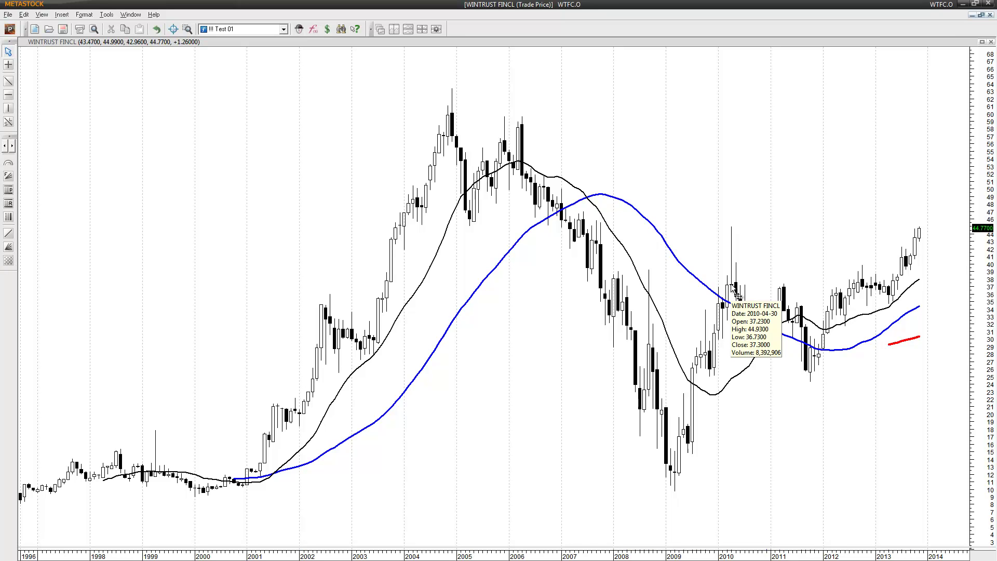
- Draw a horizontal line at about 44.77, then view Wintrust Financial's events in Eikon
{"action": "left_click", "coordinate": [8, 95]}
{"action": "left_click", "coordinate": [682, 227]}
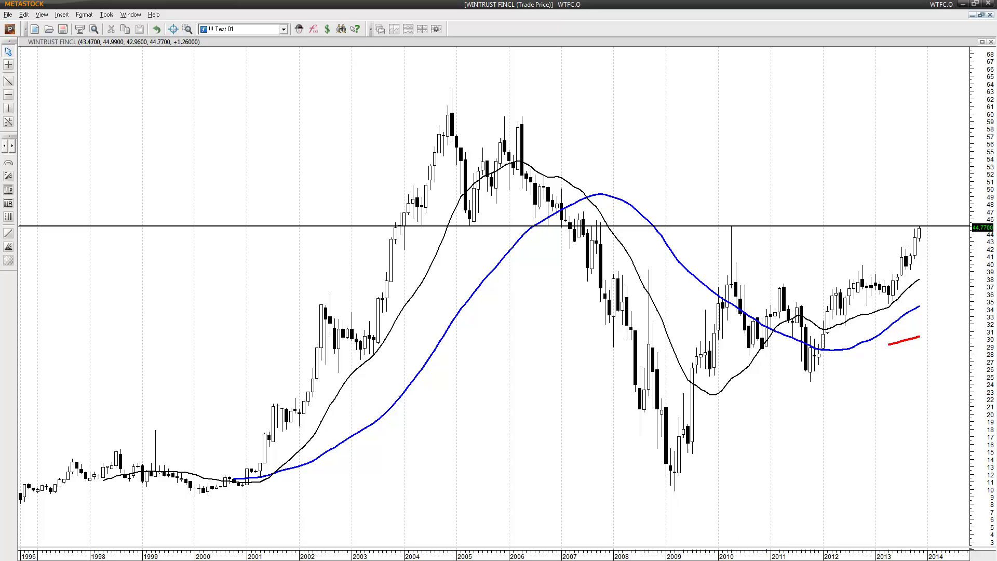
{"action": "key", "text": "alt+Tab"}
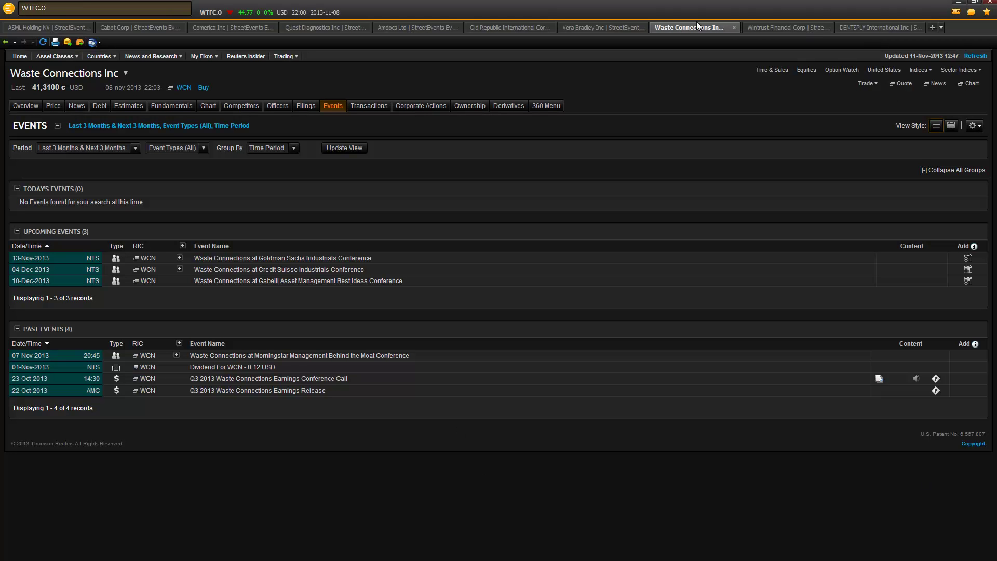
{"action": "left_click", "coordinate": [771, 28]}
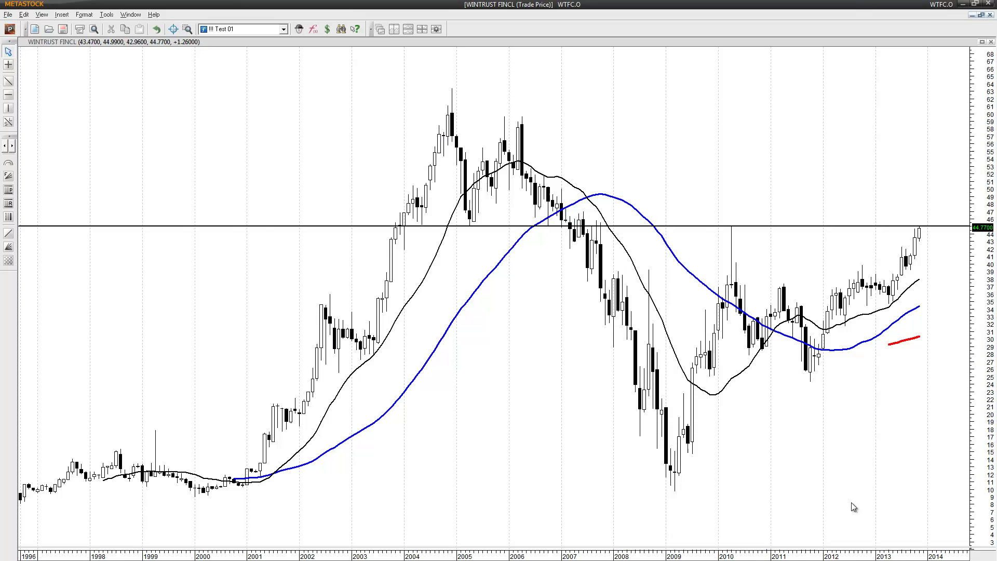
- Load DENTSPLY (XRAY.O), zoom out to full history, and draw a horizontal line at the 2007 peak
{"action": "key", "text": "Page_Down"}
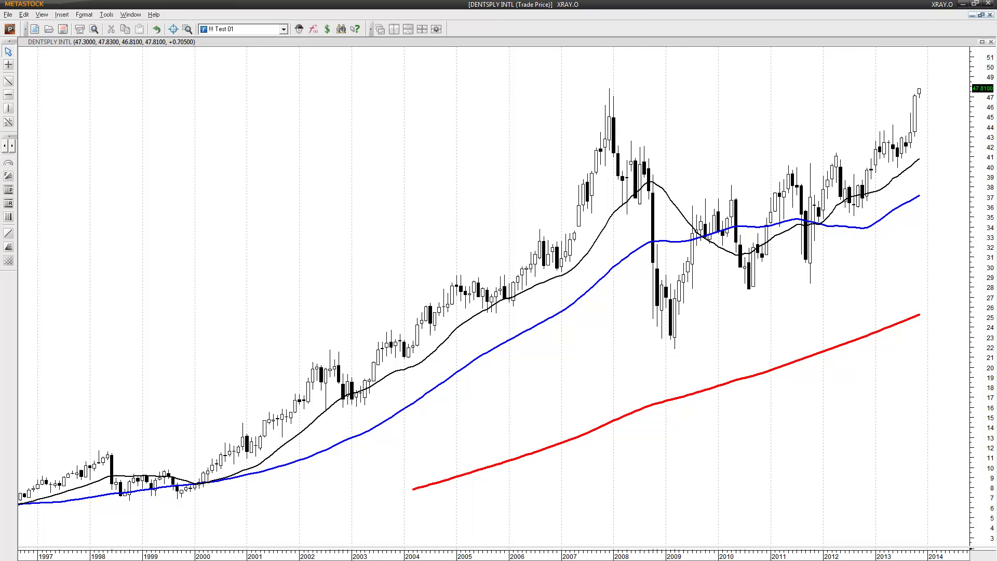
{"action": "key", "text": "minus"}
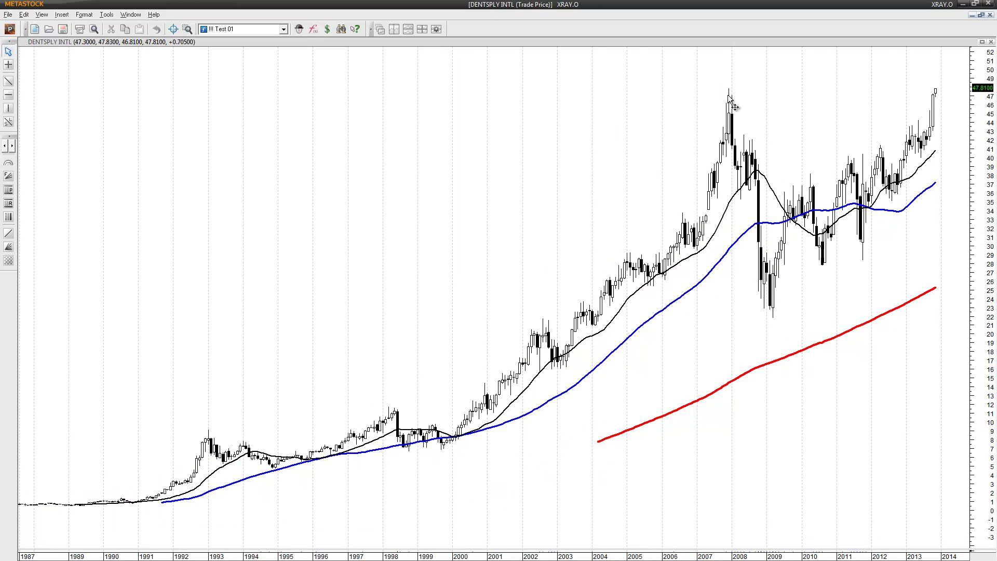
{"action": "mouse_move", "coordinate": [729, 99]}
{"action": "left_click", "coordinate": [8, 95]}
{"action": "left_click", "coordinate": [610, 89]}
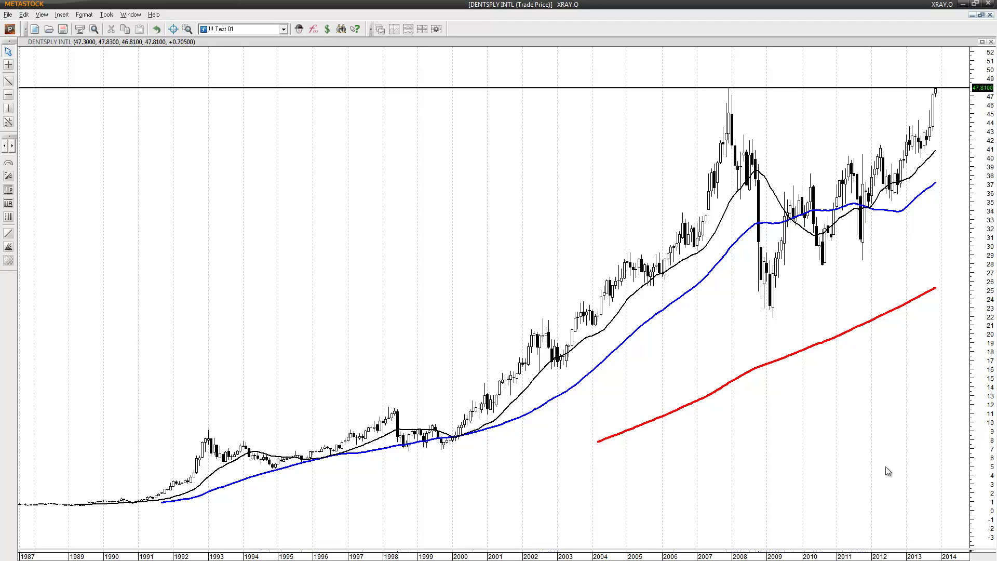
- Check DENTSPLY International's events in Eikon, then return to MetaStock's ASML chart
{"action": "left_click", "coordinate": [524, 535]}
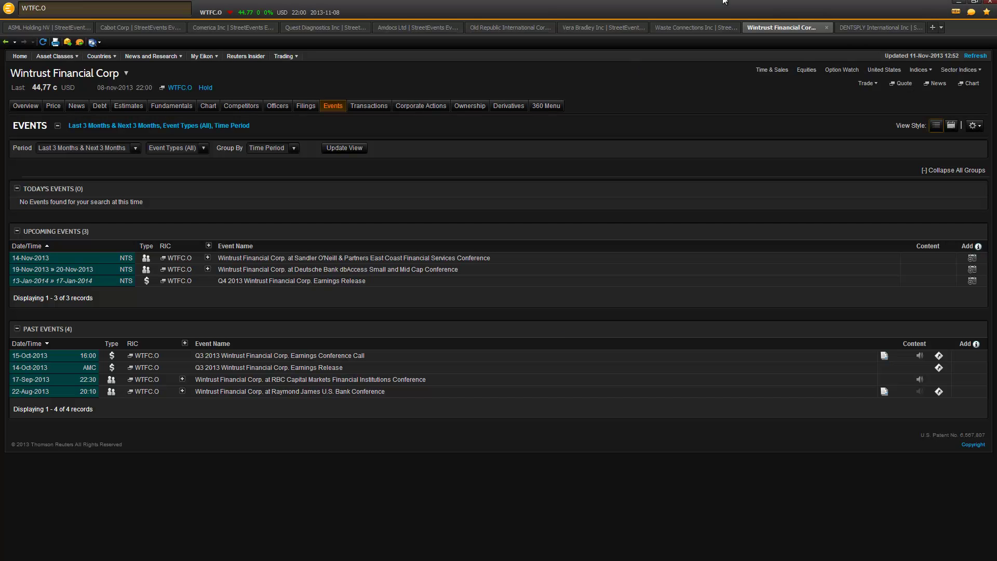
{"action": "left_click", "coordinate": [878, 27]}
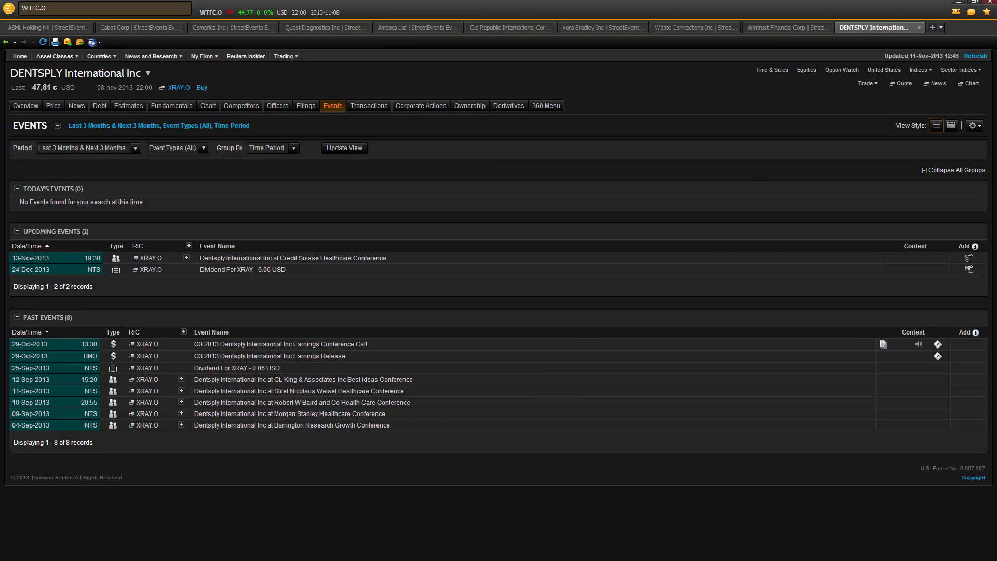
{"action": "left_click", "coordinate": [432, 540]}
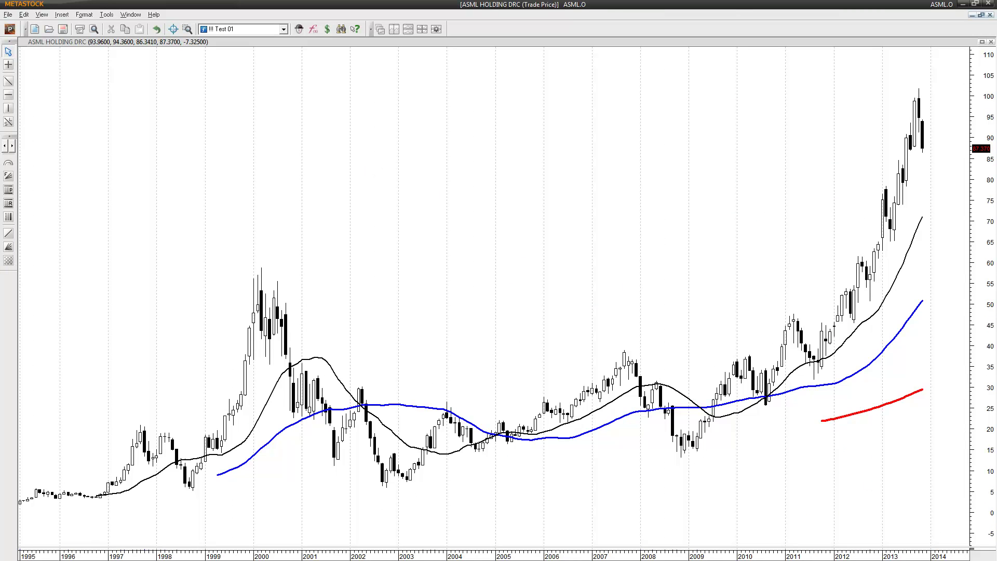
- Switch the ASML chart to daily bars and open ASML Holding NV's events page in Eikon
{"action": "right_click", "coordinate": [912, 426]}
{"action": "left_click", "coordinate": [929, 502]}
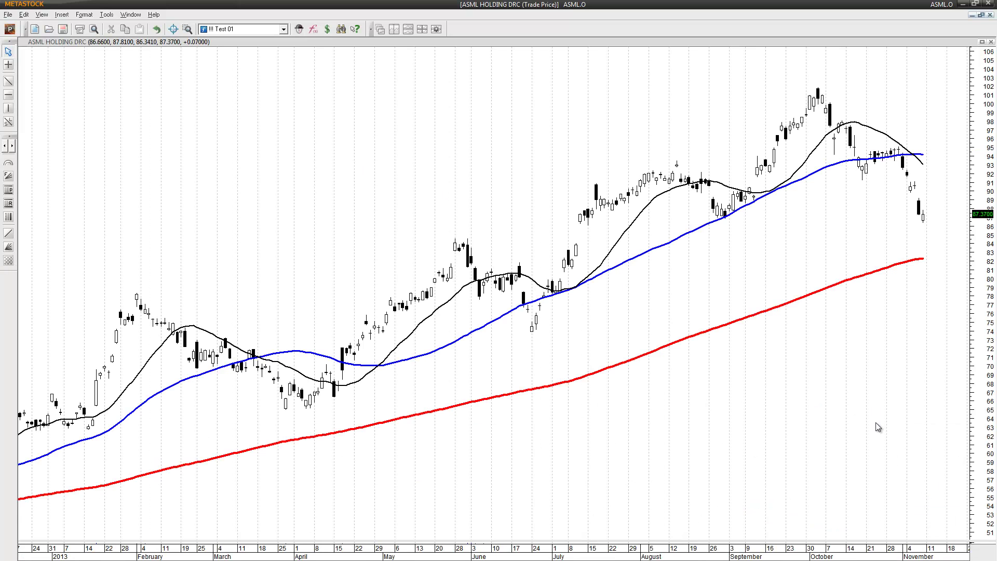
{"action": "mouse_move", "coordinate": [924, 262]}
{"action": "key", "text": "alt+Tab"}
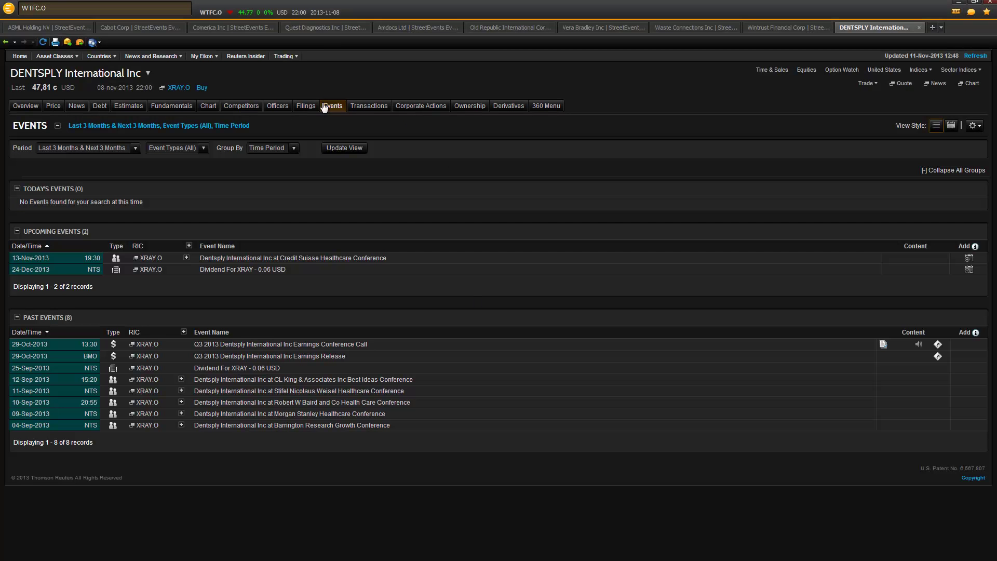
{"action": "left_click", "coordinate": [44, 27]}
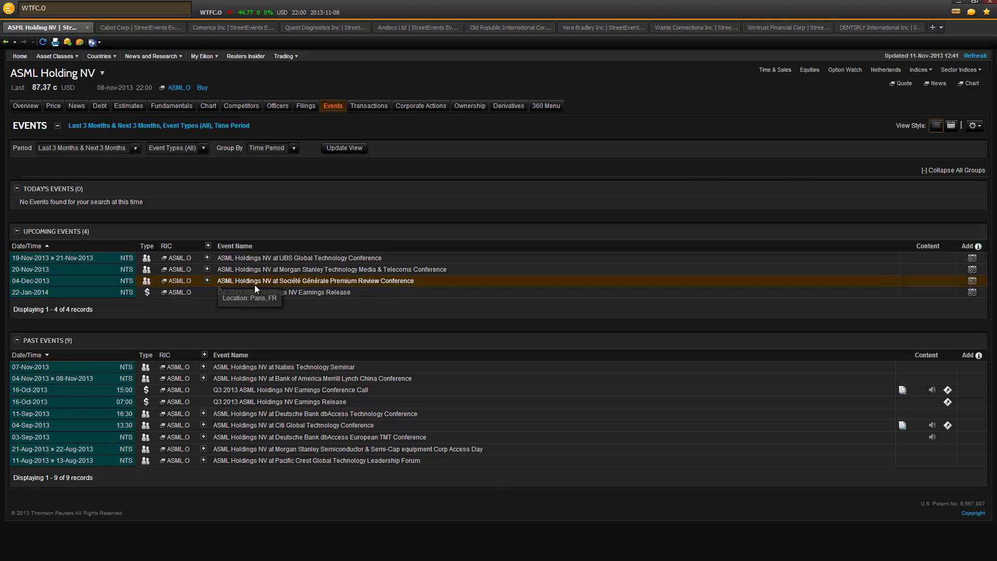
- Return from Eikon's ASML events to the MetaStock ASML daily chart
{"action": "key", "text": "alt+Tab"}
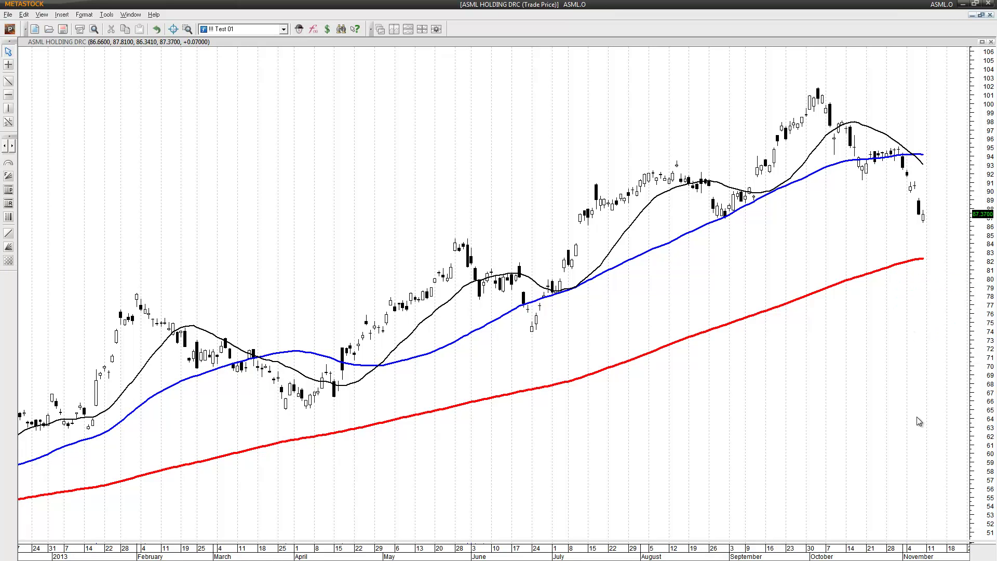
- Load the Cabot Corp (CBT) chart, zoom out twice and switch it to monthly bars
{"action": "key", "text": "Page_Down"}
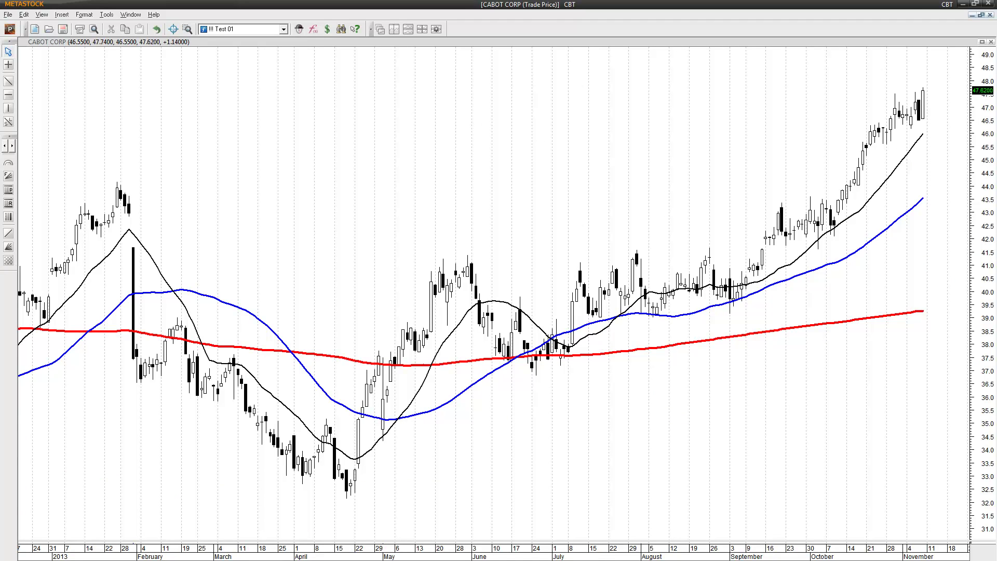
{"action": "key", "text": "minus"}
{"action": "key", "text": "minus"}
{"action": "key", "text": "minus"}
{"action": "key", "text": "minus"}
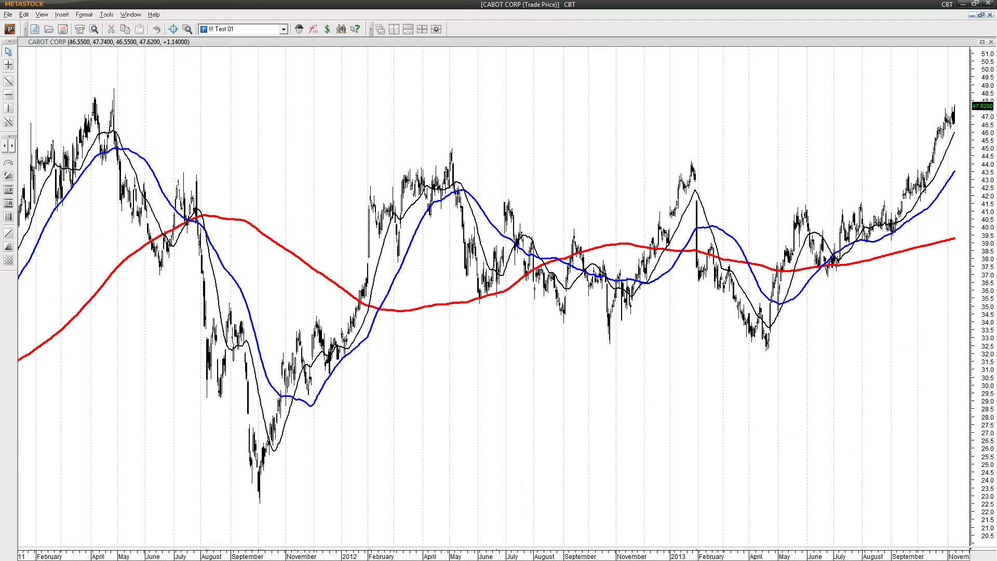
{"action": "key", "text": "minus"}
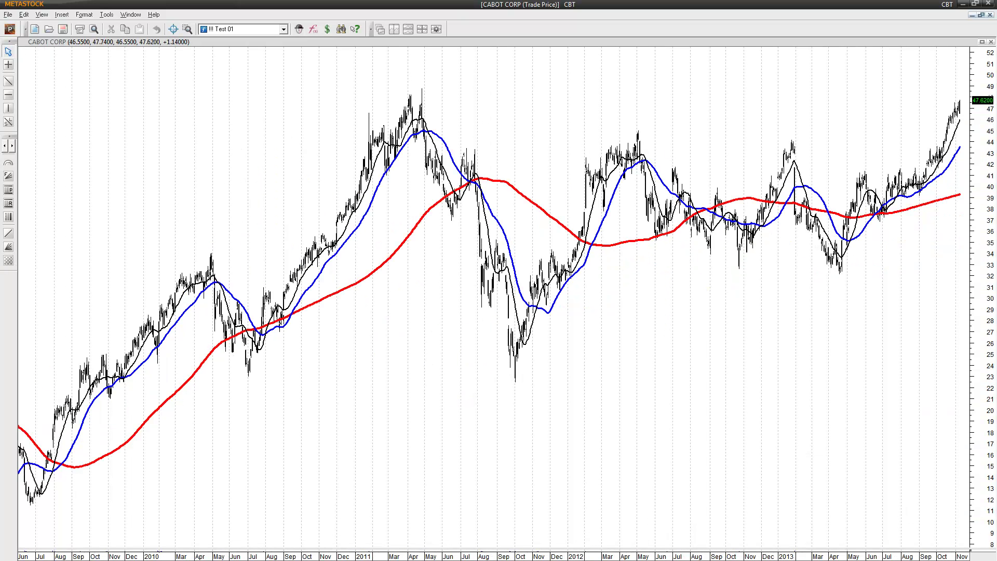
{"action": "right_click", "coordinate": [912, 553]}
{"action": "left_click", "coordinate": [922, 518]}
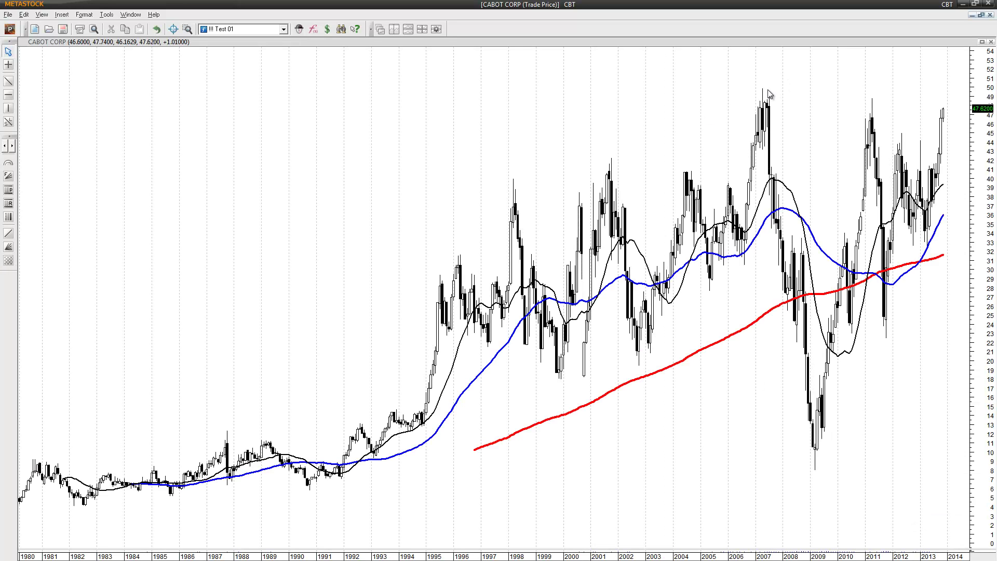
- Draw a horizontal line at the 2007 high, near 49.7
{"action": "mouse_move", "coordinate": [772, 115]}
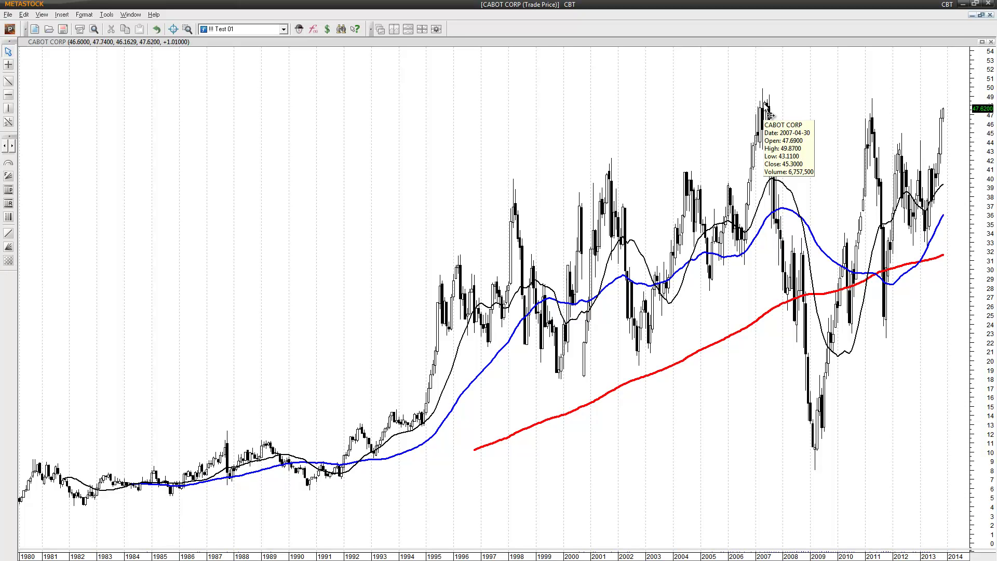
{"action": "left_click", "coordinate": [8, 94]}
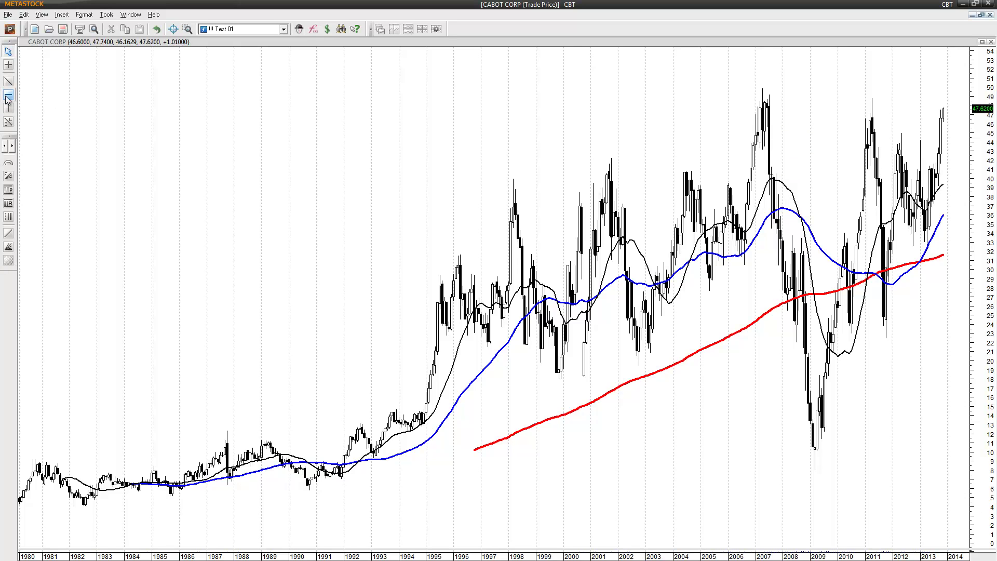
{"action": "left_click", "coordinate": [610, 88]}
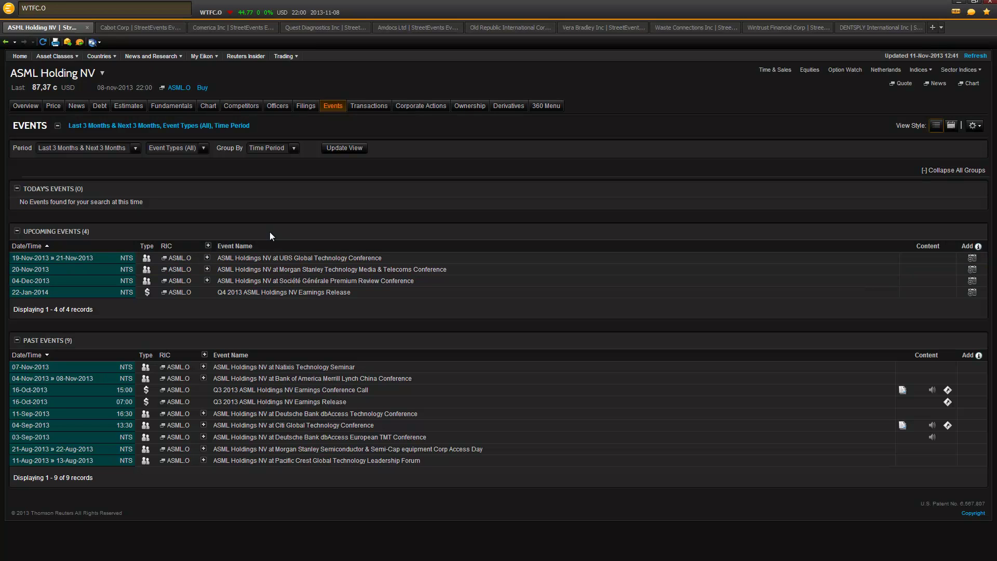
- Check Cabot Corp's events in Eikon, then load the Comerica (CMA) chart in MetaStock
{"action": "left_click", "coordinate": [118, 29]}
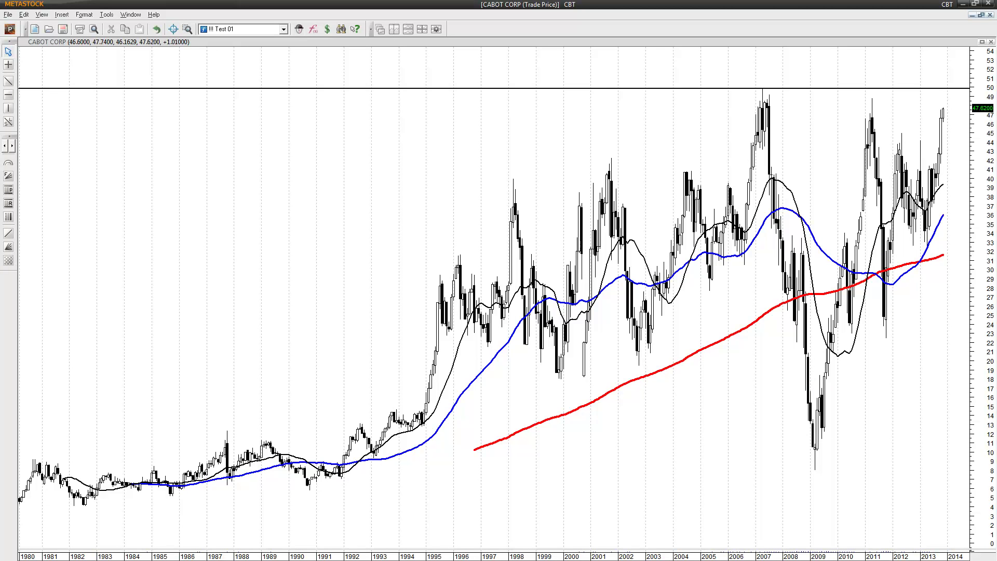
{"action": "key", "text": "Page_Down"}
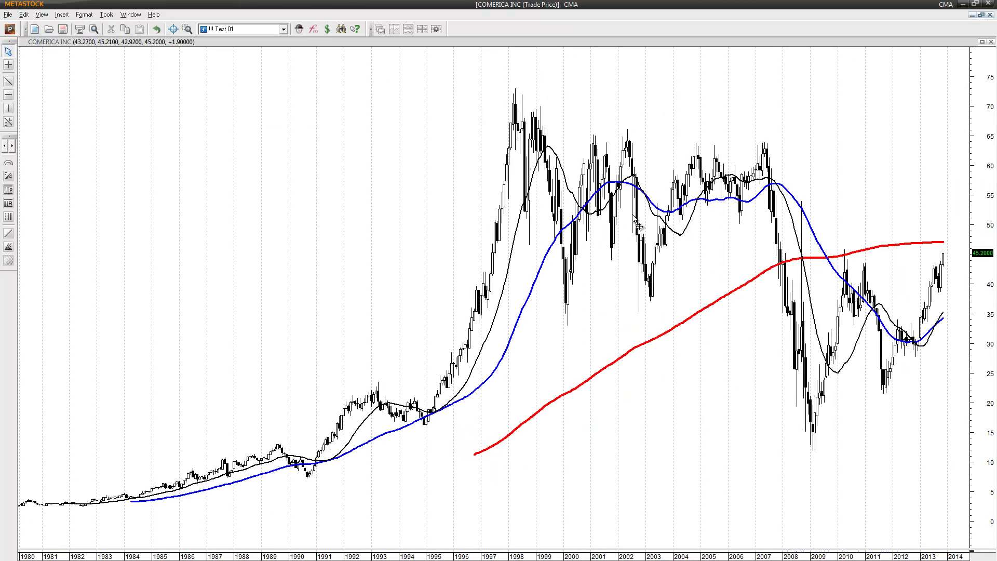
- Inspect recent Comerica bars on the daily view, then return the chart to monthly bars
{"action": "mouse_move", "coordinate": [639, 225]}
{"action": "mouse_move", "coordinate": [852, 287]}
{"action": "mouse_move", "coordinate": [945, 244]}
{"action": "right_click", "coordinate": [911, 556]}
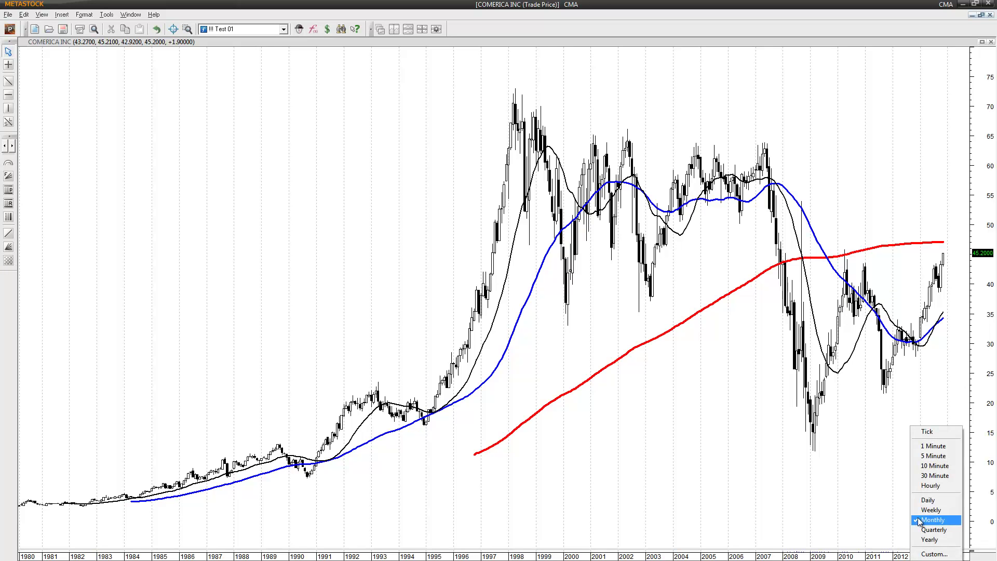
{"action": "left_click", "coordinate": [927, 501]}
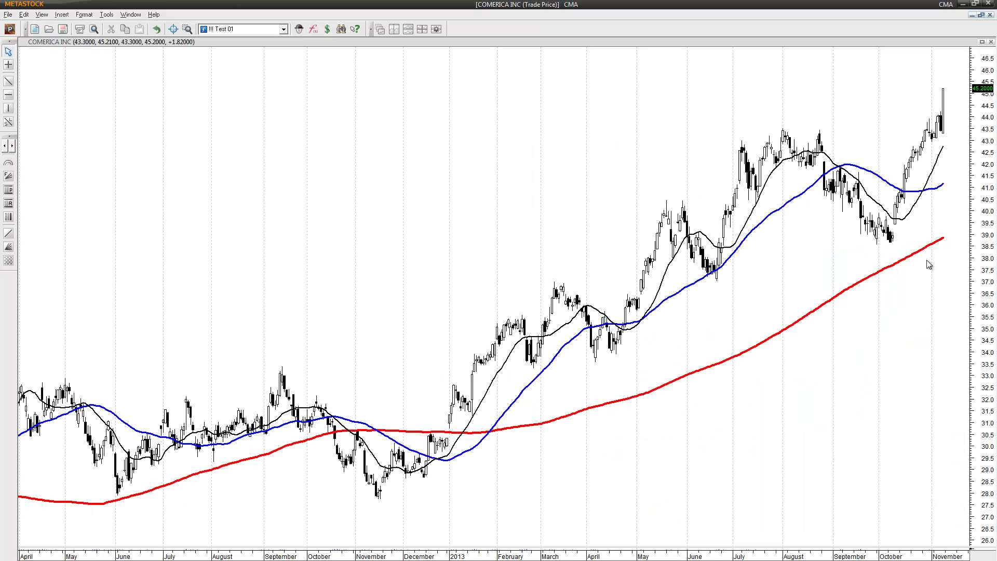
{"action": "right_click", "coordinate": [909, 555]}
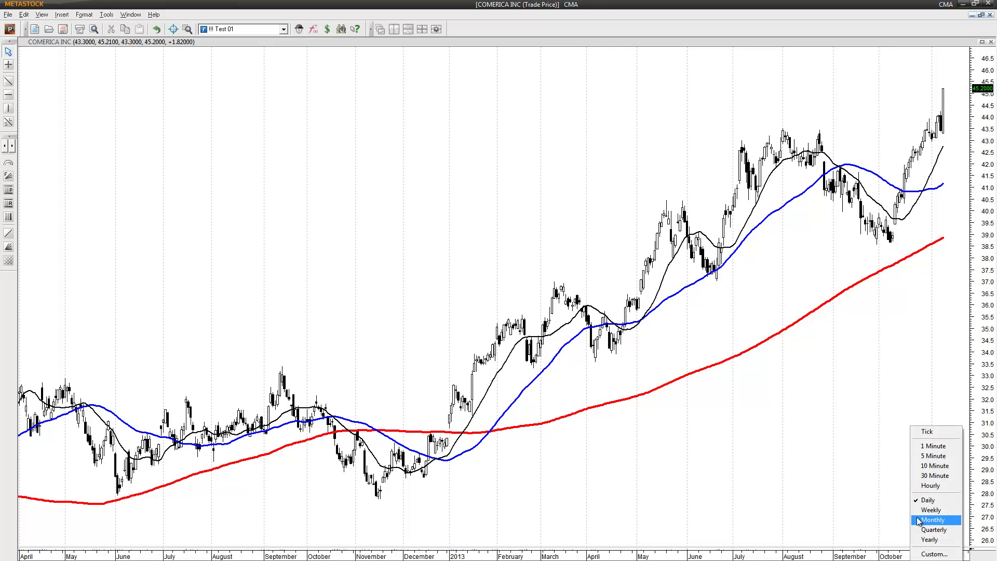
{"action": "left_click", "coordinate": [930, 519]}
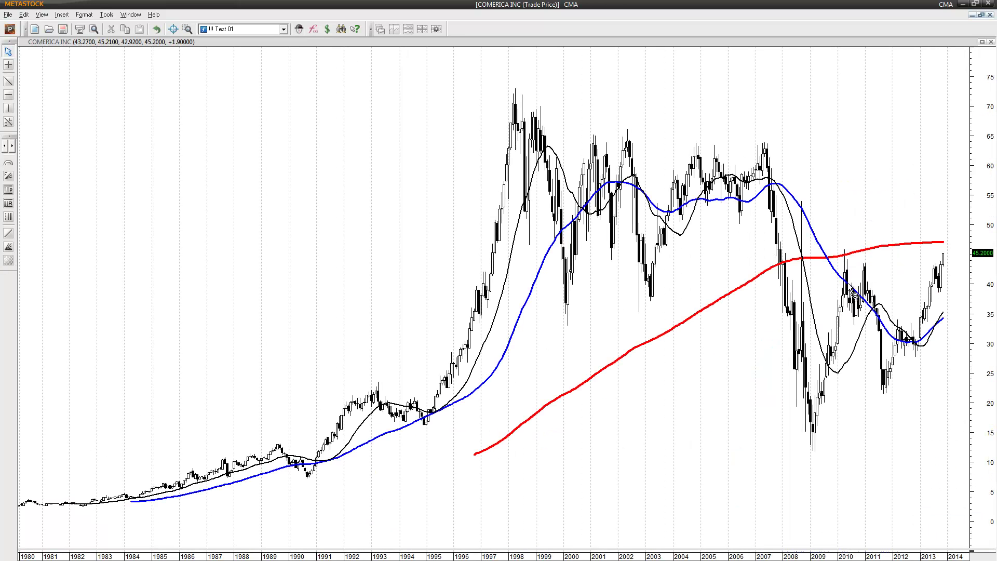
{"action": "mouse_move", "coordinate": [849, 289]}
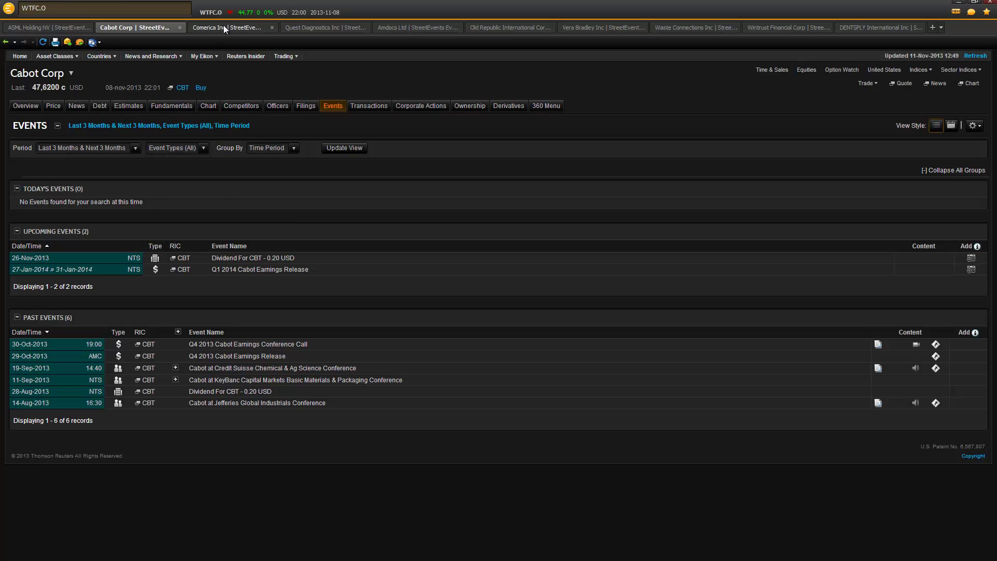
- Show Comerica Inc's Eikon events, including the mid-January 2014 Q4 earnings release
{"action": "left_click", "coordinate": [223, 27]}
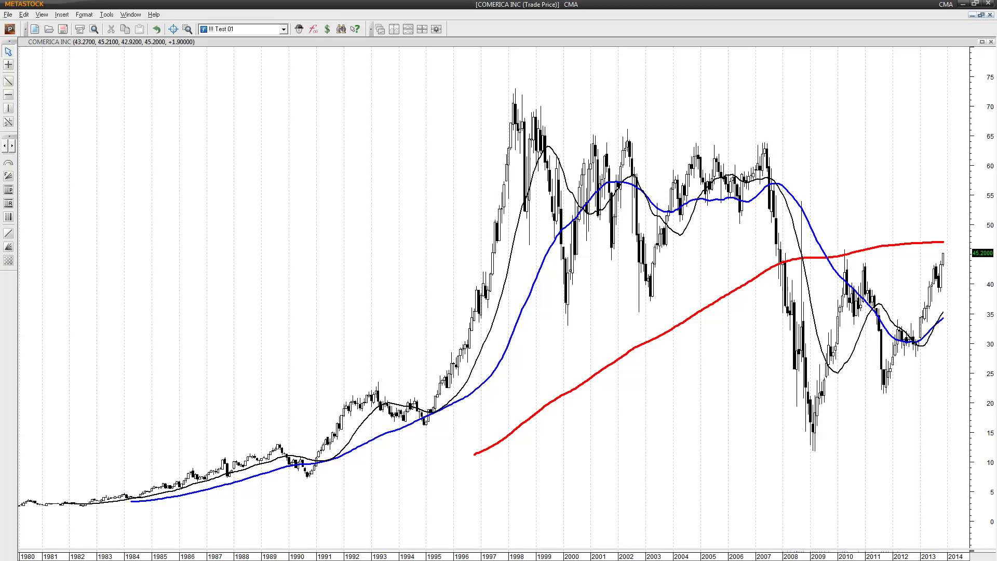
- Load DGX as daily bars spanning November 2011–November 2013, then open Quest Diagnostics' Eikon events
{"action": "key", "text": "Page_Down"}
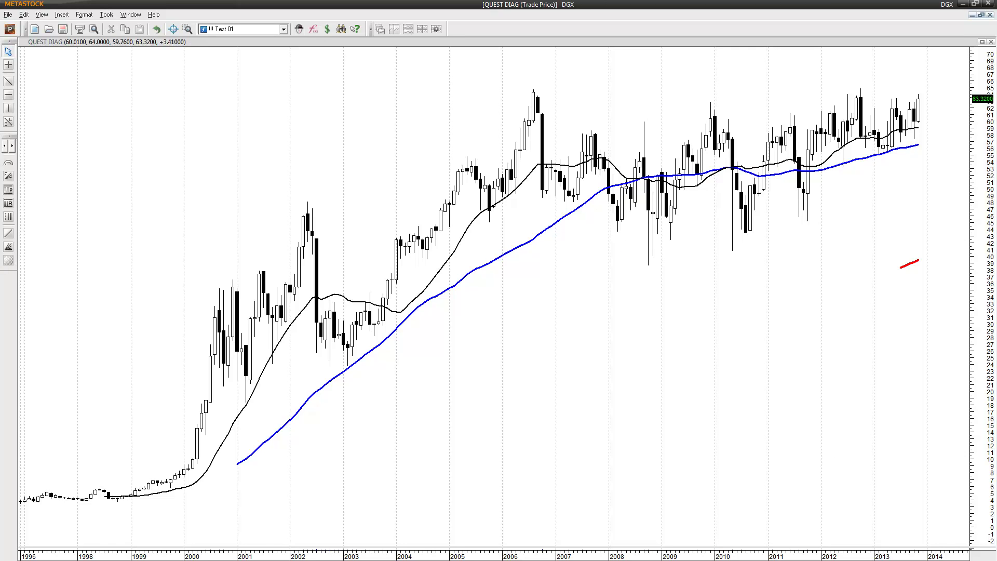
{"action": "mouse_move", "coordinate": [863, 100]}
{"action": "right_click", "coordinate": [912, 553]}
{"action": "left_click", "coordinate": [928, 503]}
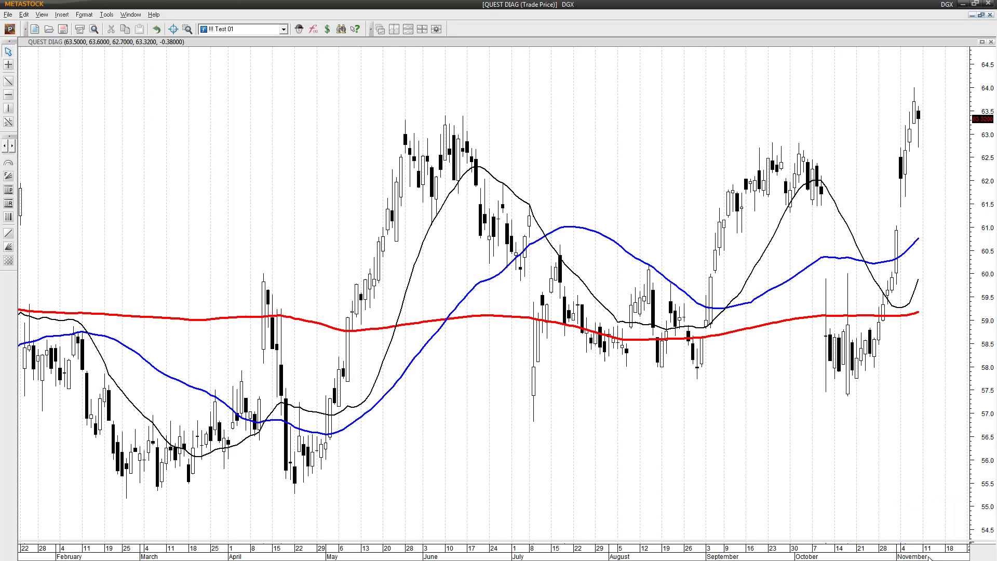
{"action": "scroll", "coordinate": [933, 559], "scroll_direction": "down", "scroll_amount": 2}
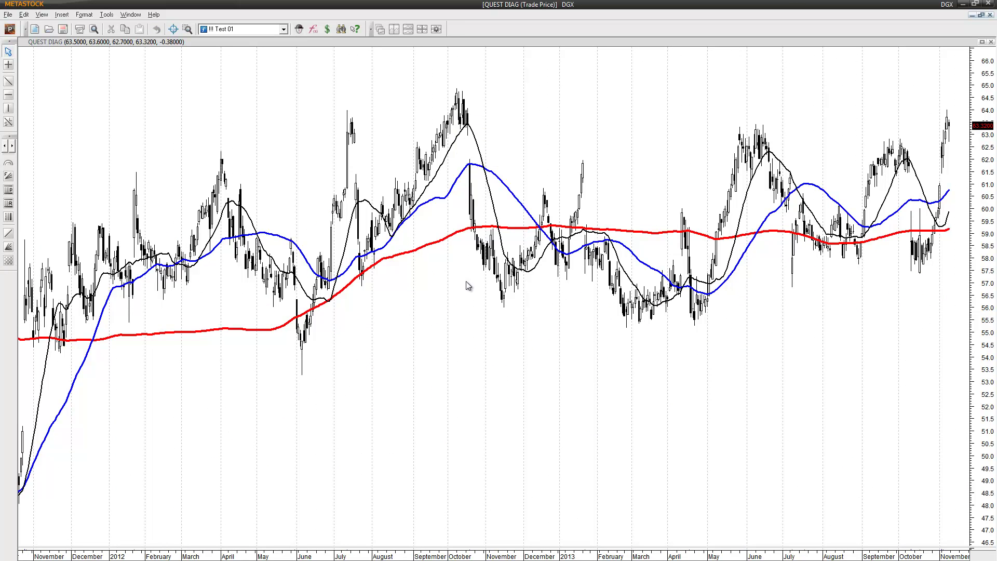
{"action": "key", "text": "alt+Tab"}
{"action": "left_click", "coordinate": [303, 27]}
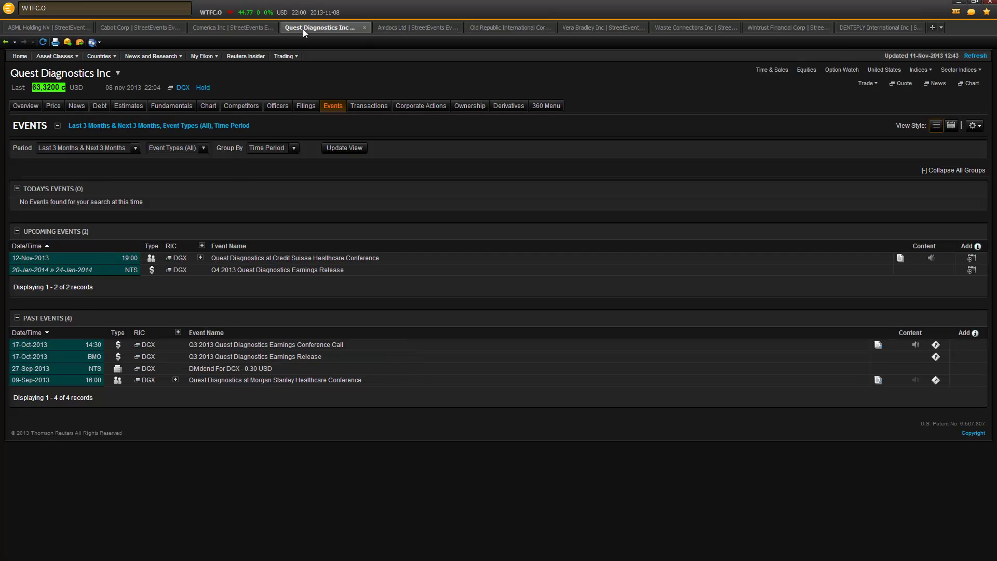
- Review Quest Diagnostics' events: 12-Nov-2013 Credit Suisse Healthcare Conference, Q4 earnings and four past events
{"action": "mouse_move", "coordinate": [185, 105]}
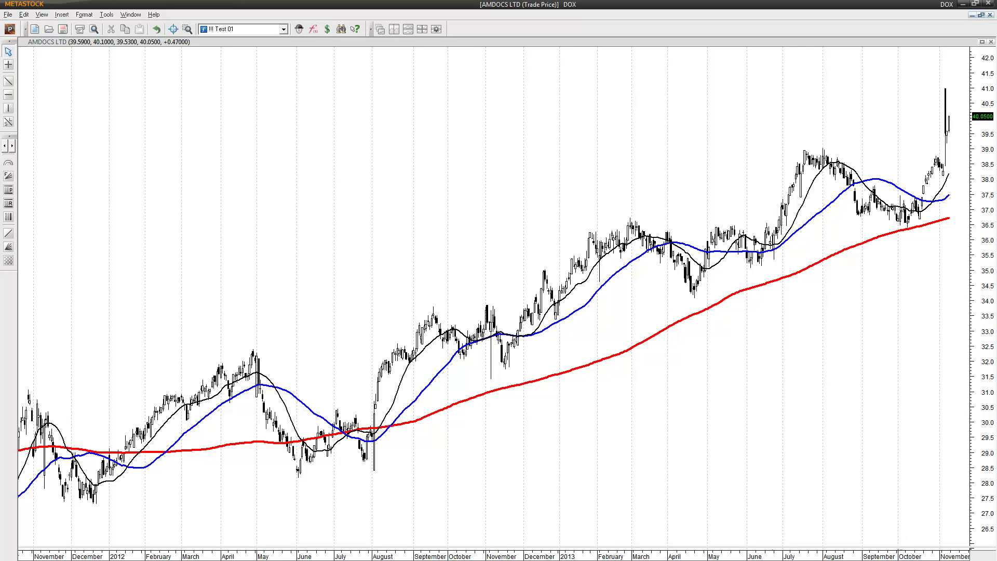
- Show the Amdocs (DOX) chart's full 1998–2013 history as monthly bars
{"action": "key", "text": "minus"}
{"action": "key", "text": "minus"}
{"action": "key", "text": "minus"}
{"action": "key", "text": "minus"}
{"action": "key", "text": "minus"}
{"action": "key", "text": "minus"}
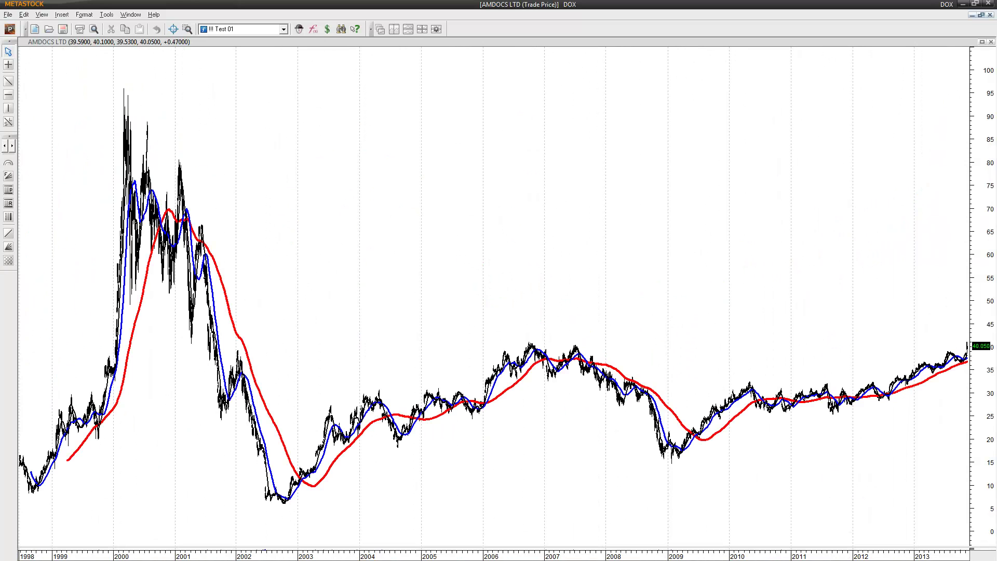
{"action": "left_click", "coordinate": [905, 558]}
{"action": "left_click", "coordinate": [923, 521]}
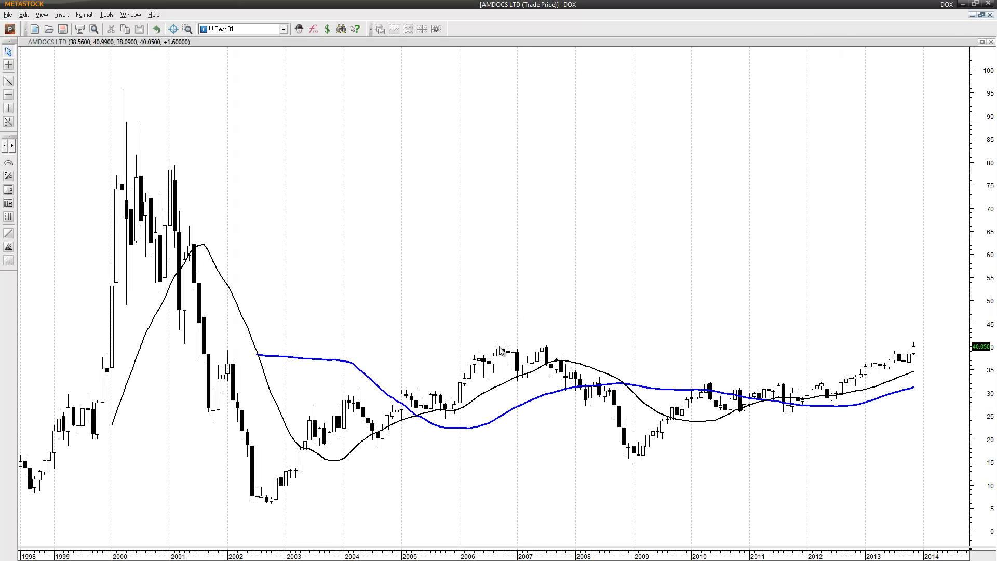
{"action": "mouse_move", "coordinate": [499, 351]}
{"action": "key", "text": "alt+Tab"}
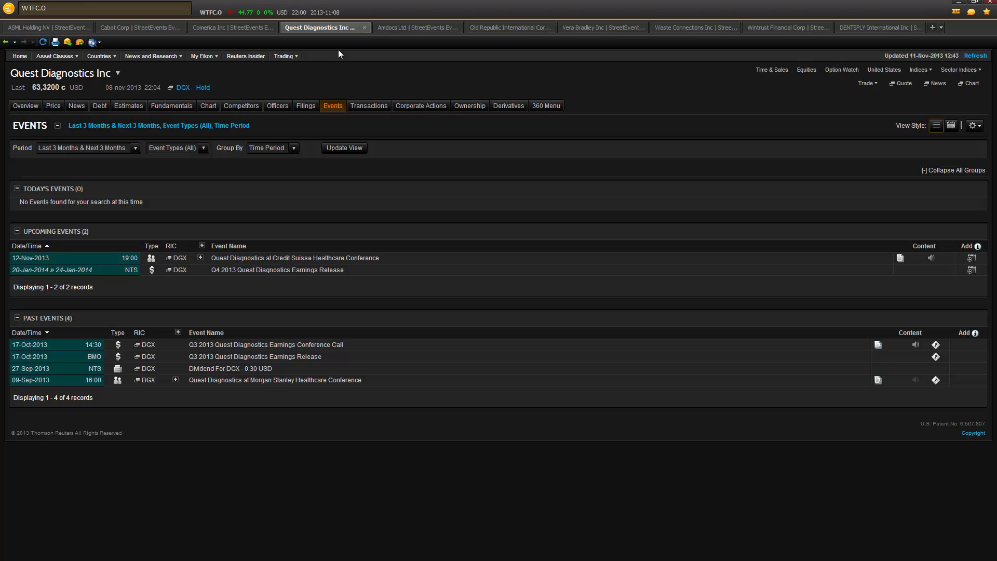
- Check Amdocs Ltd's Eikon events, including the 0.13 USD dividend on 27-Dec-2013
{"action": "left_click", "coordinate": [414, 30]}
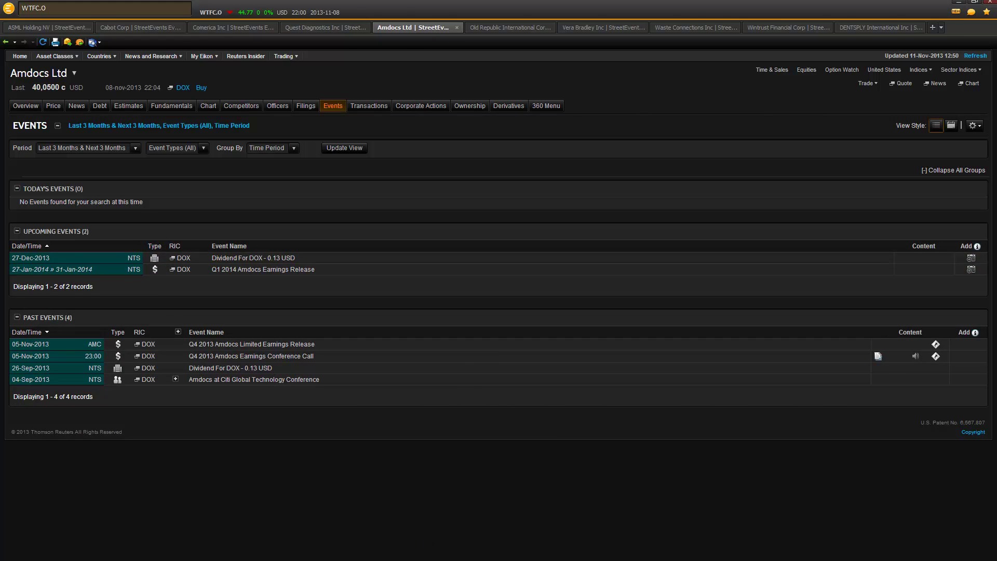
{"action": "key", "text": "alt+Tab"}
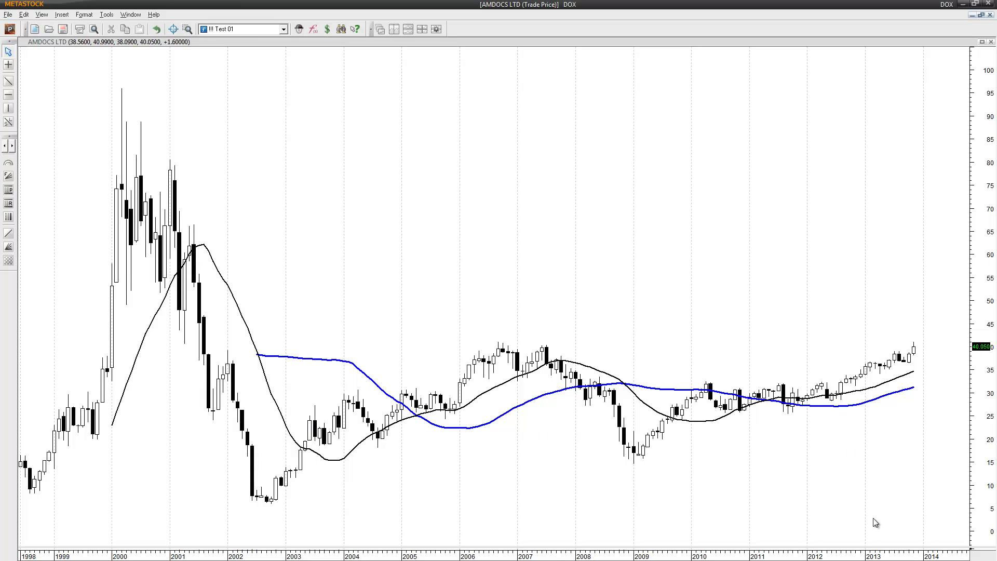
- Load the Old Republic (ORI) chart and draw a horizontal line near 17.4
{"action": "key", "text": "Page_Down"}
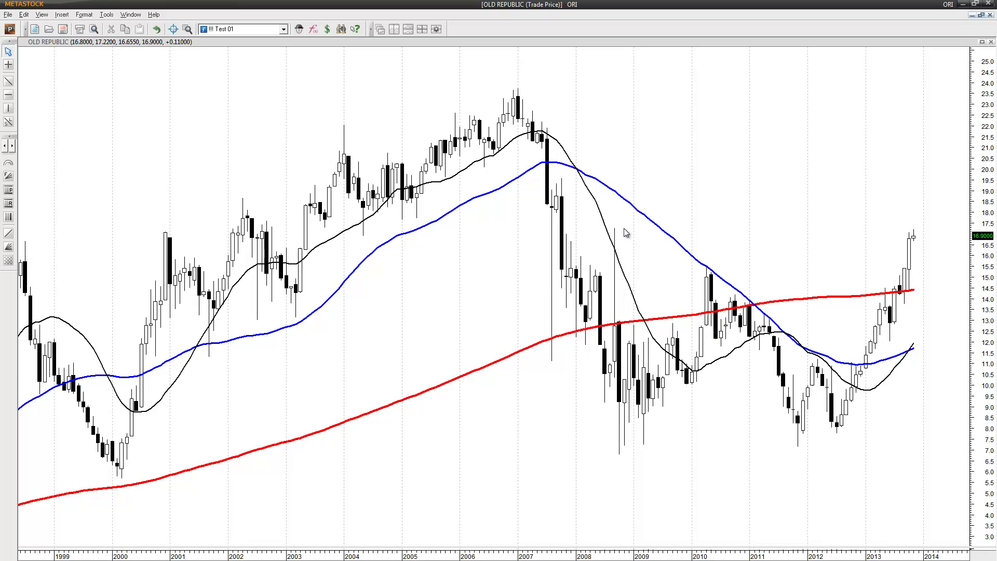
{"action": "mouse_move", "coordinate": [617, 339]}
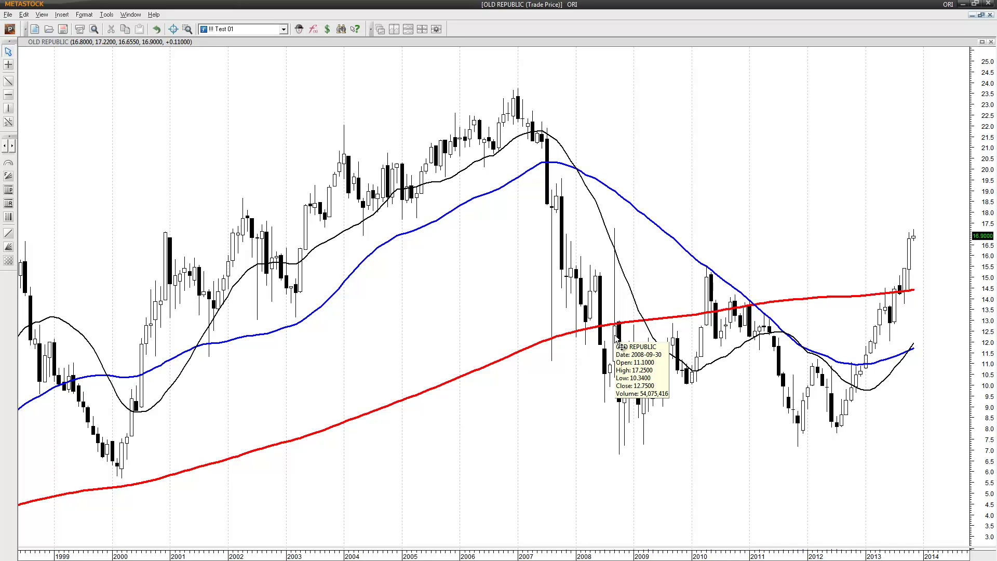
{"action": "left_click", "coordinate": [9, 95]}
{"action": "left_click_drag", "start_coordinate": [507, 193], "coordinate": [530, 227]}
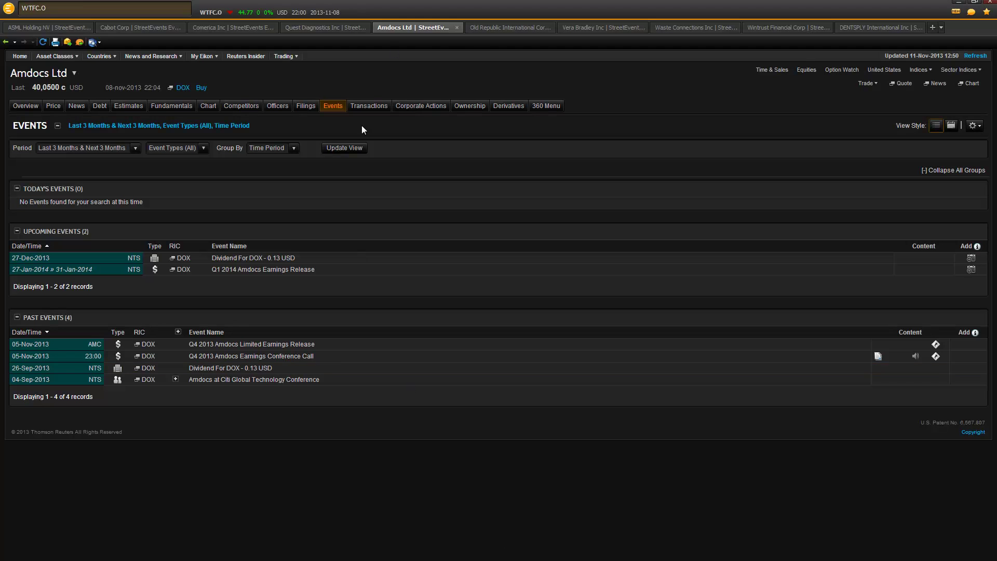
{"action": "left_click", "coordinate": [504, 28]}
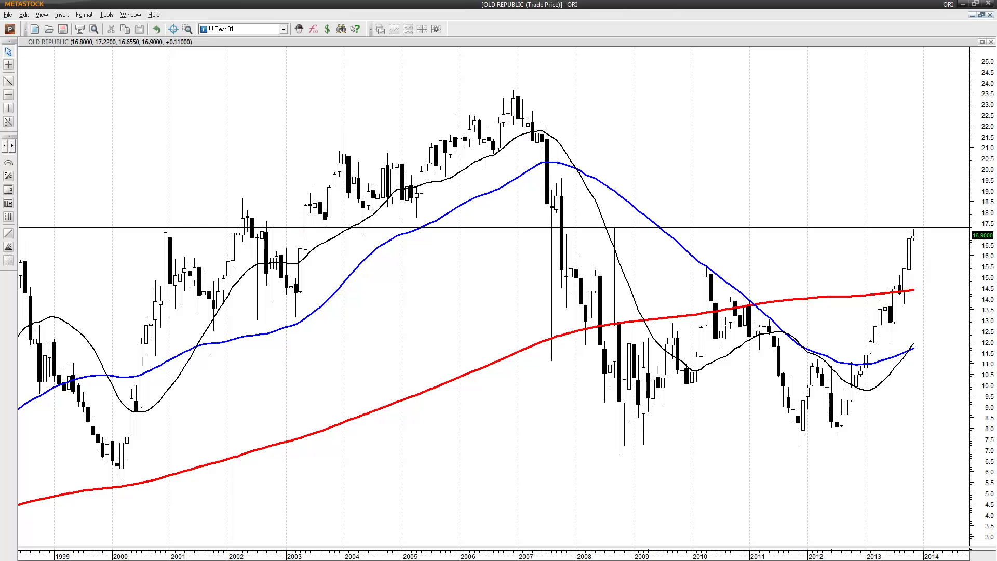
- Load the SPY chart and move the 17-order Pending Orders list to the screen centre
{"action": "mouse_move", "coordinate": [620, 353]}
{"action": "key", "text": "Page_Down"}
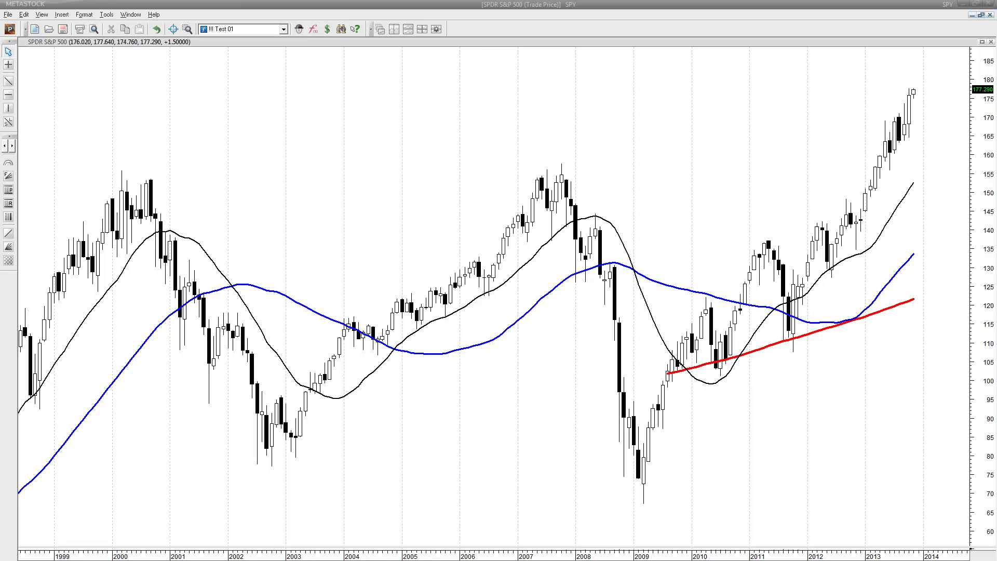
{"action": "left_click_drag", "start_coordinate": [996, 132], "coordinate": [677, 196]}
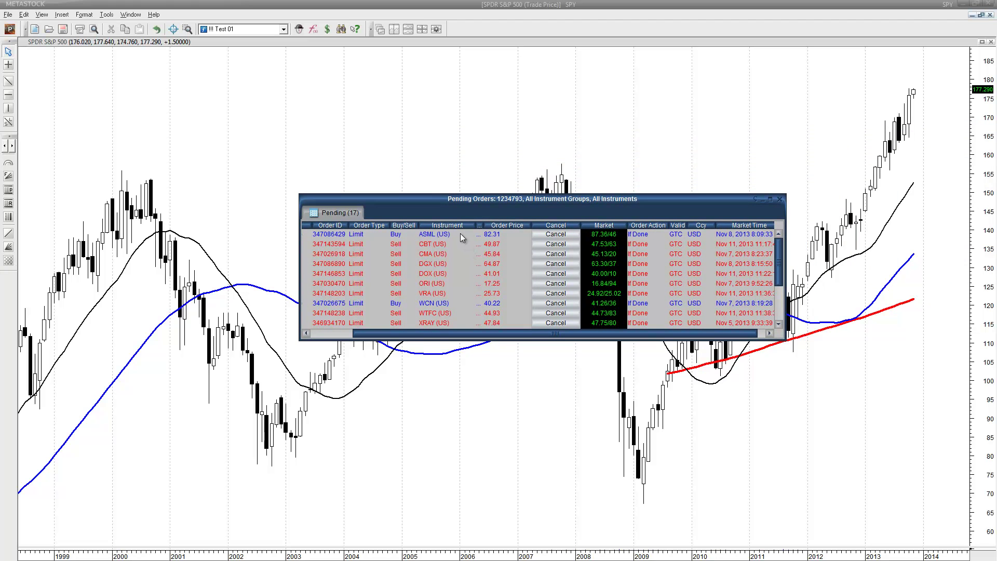